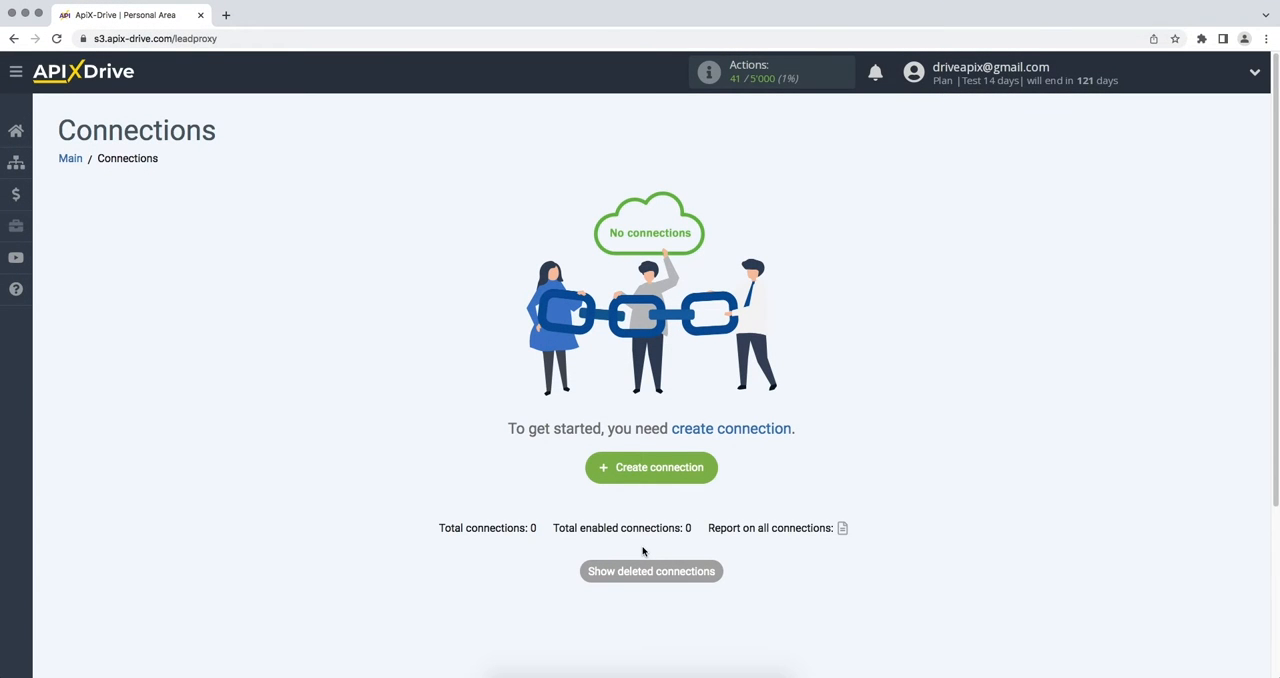
- Create a new connection and choose Pipedrive as its data source system
{"action": "left_click", "coordinate": [591, 469]}
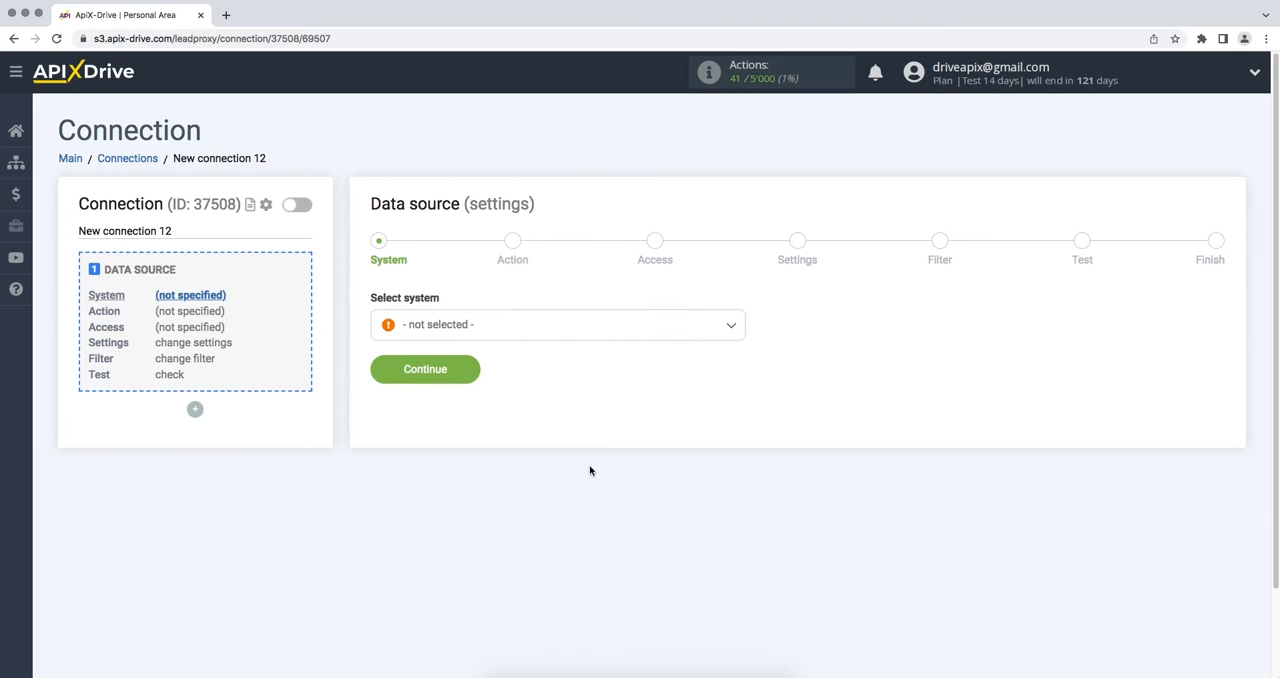
{"action": "left_click", "coordinate": [737, 331]}
{"action": "left_click_drag", "start_coordinate": [740, 340], "coordinate": [748, 478]}
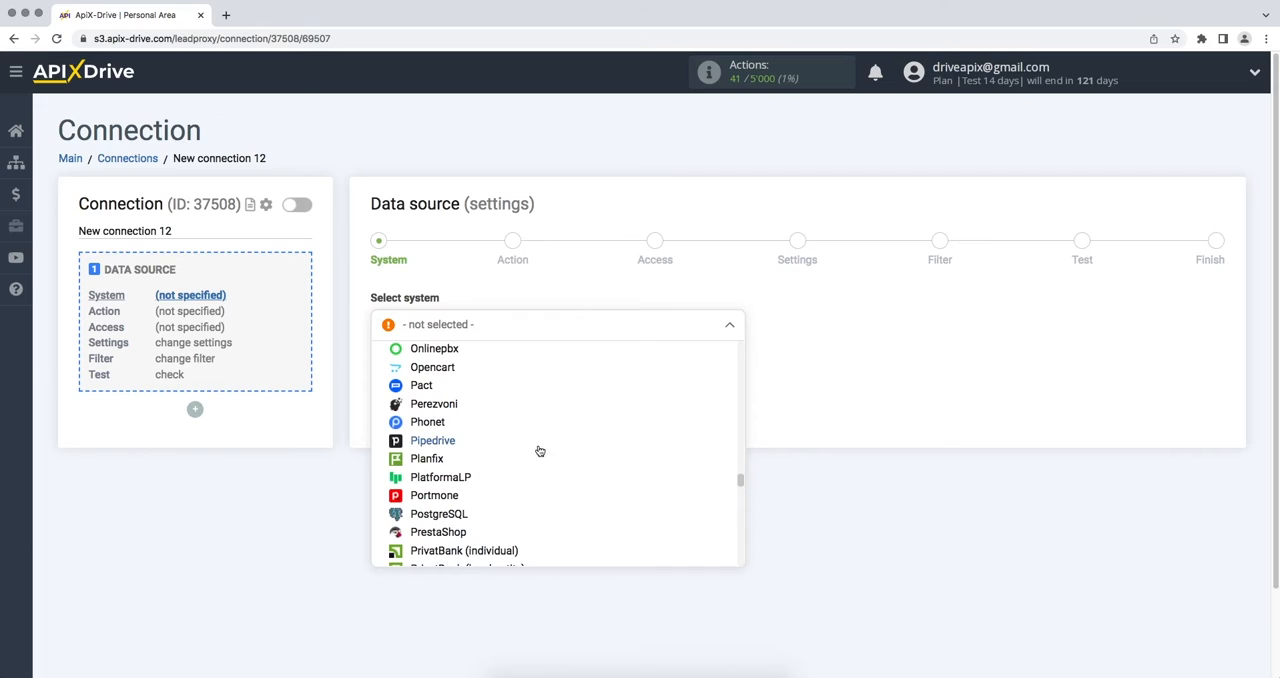
{"action": "left_click", "coordinate": [538, 447]}
{"action": "left_click", "coordinate": [376, 381]}
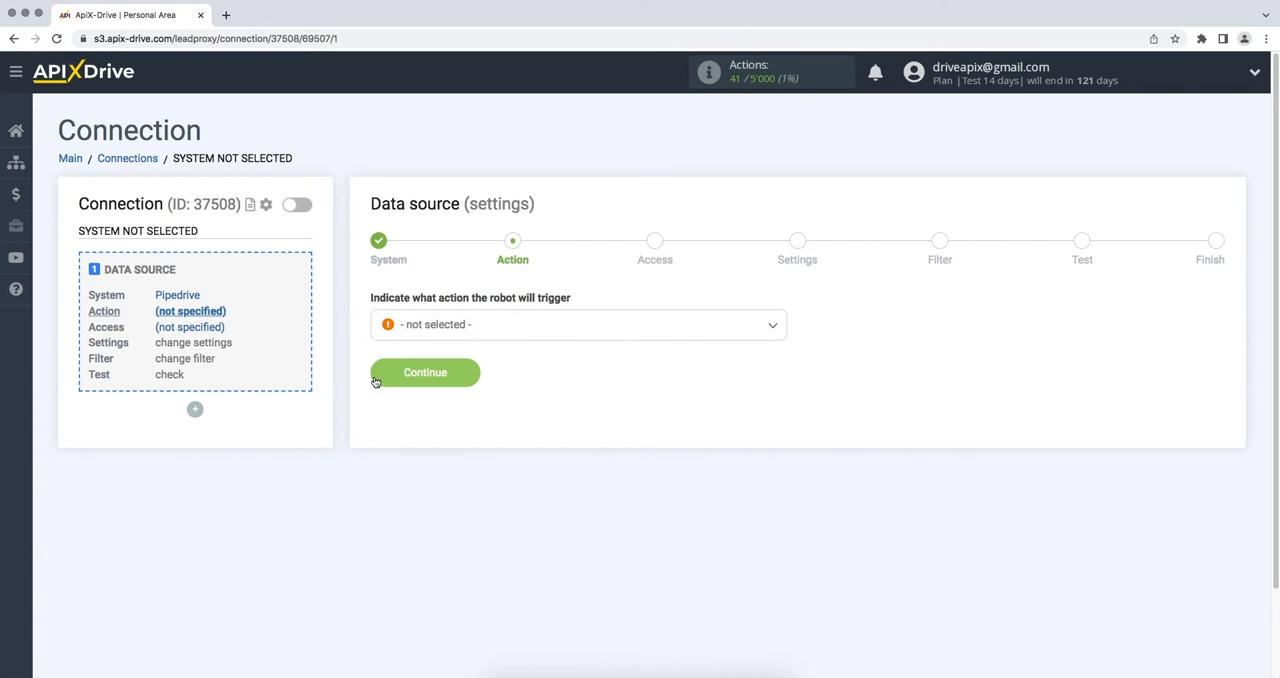
- Set the Pipedrive data source action to Get Deals (new) and continue to the access stage
{"action": "left_click", "coordinate": [428, 335]}
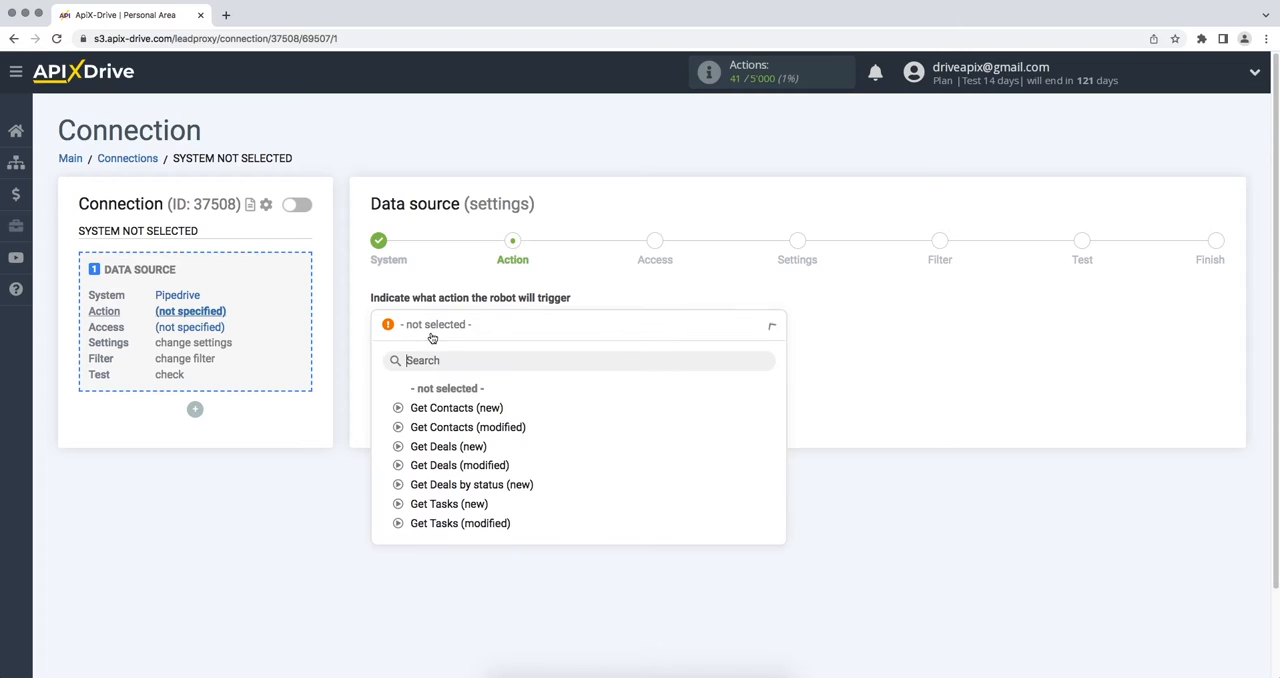
{"action": "left_click", "coordinate": [442, 447]}
{"action": "left_click", "coordinate": [385, 381]}
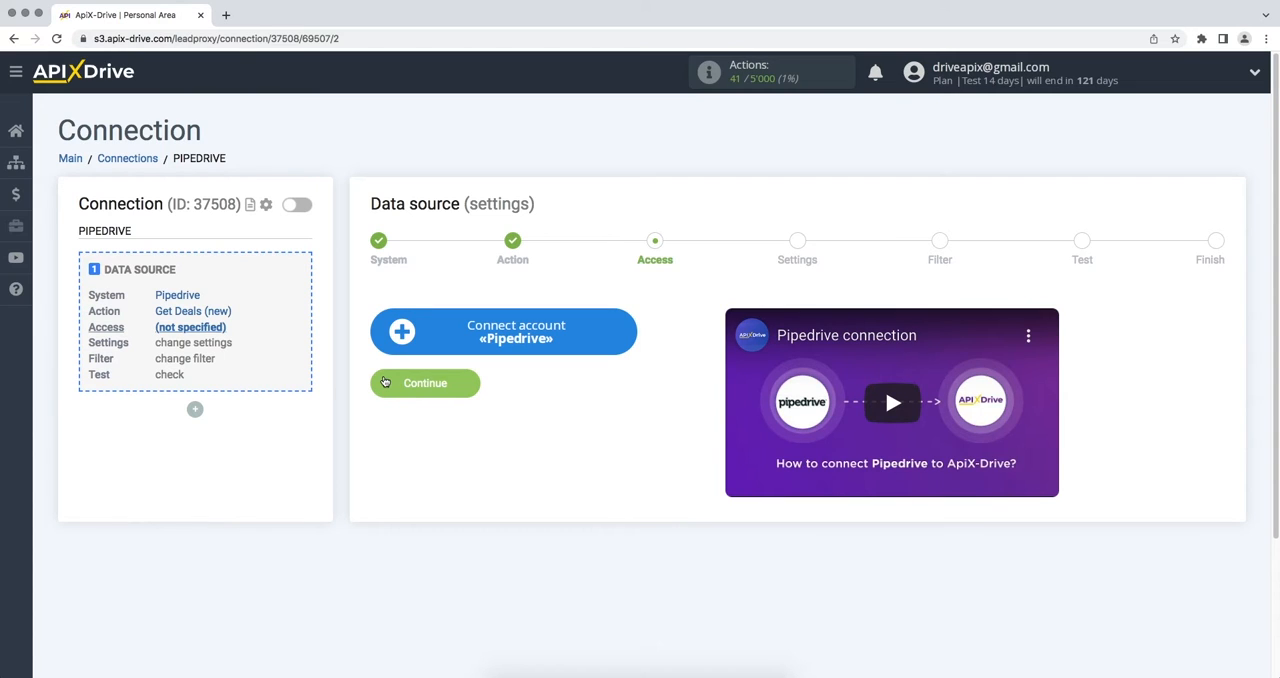
- Start connecting a Pipedrive account and fill its Domain with apix-drive5.pipedrive.com, copied from the Pipedrive web address
{"action": "left_click", "coordinate": [399, 349]}
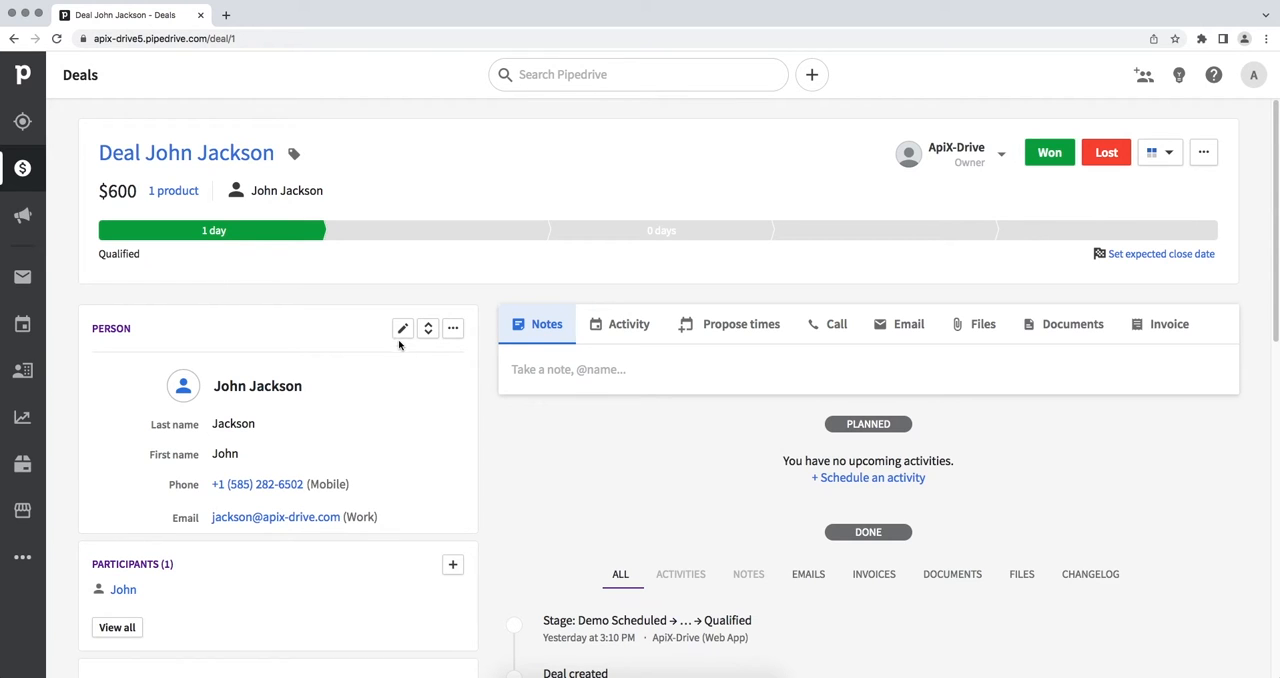
{"action": "left_click", "coordinate": [428, 42]}
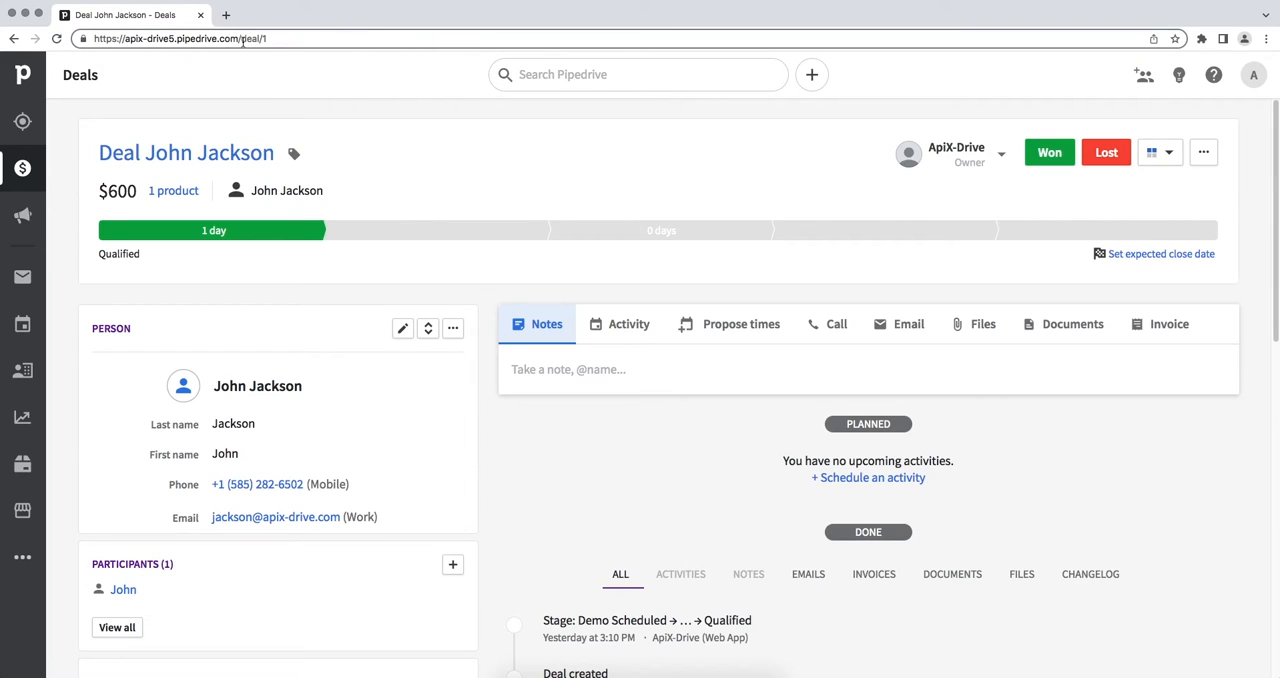
{"action": "left_click_drag", "start_coordinate": [238, 40], "coordinate": [126, 40]}
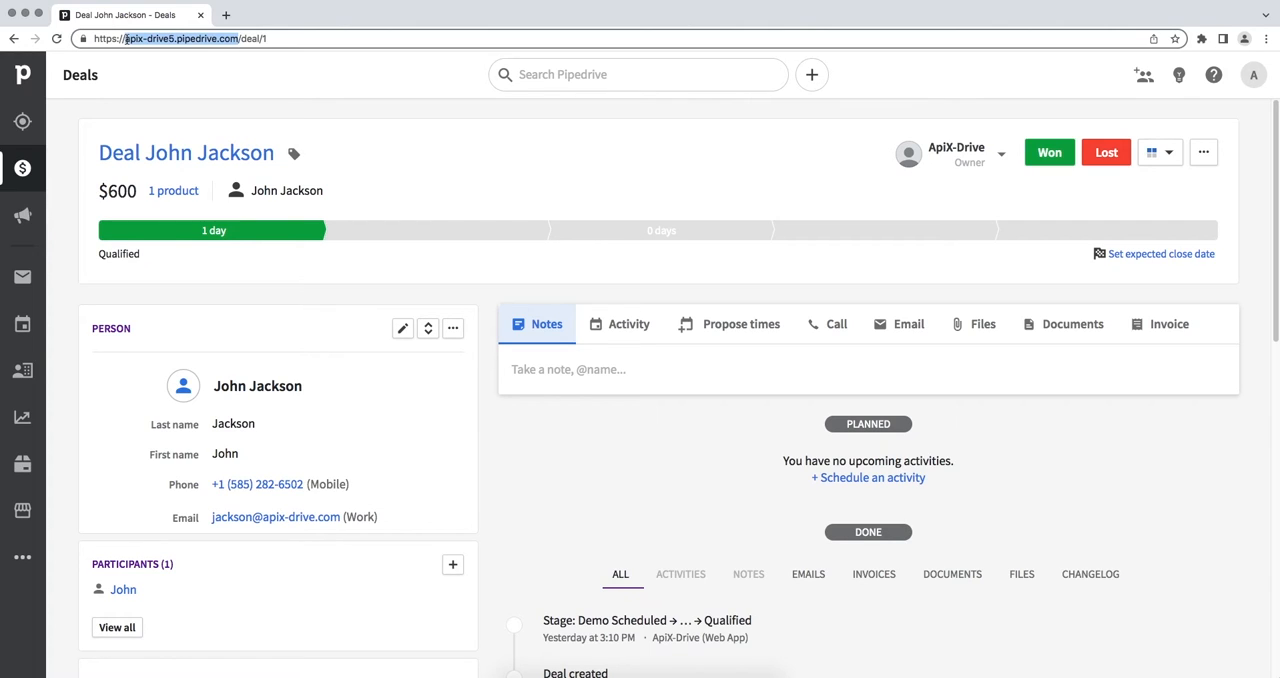
{"action": "right_click", "coordinate": [126, 40]}
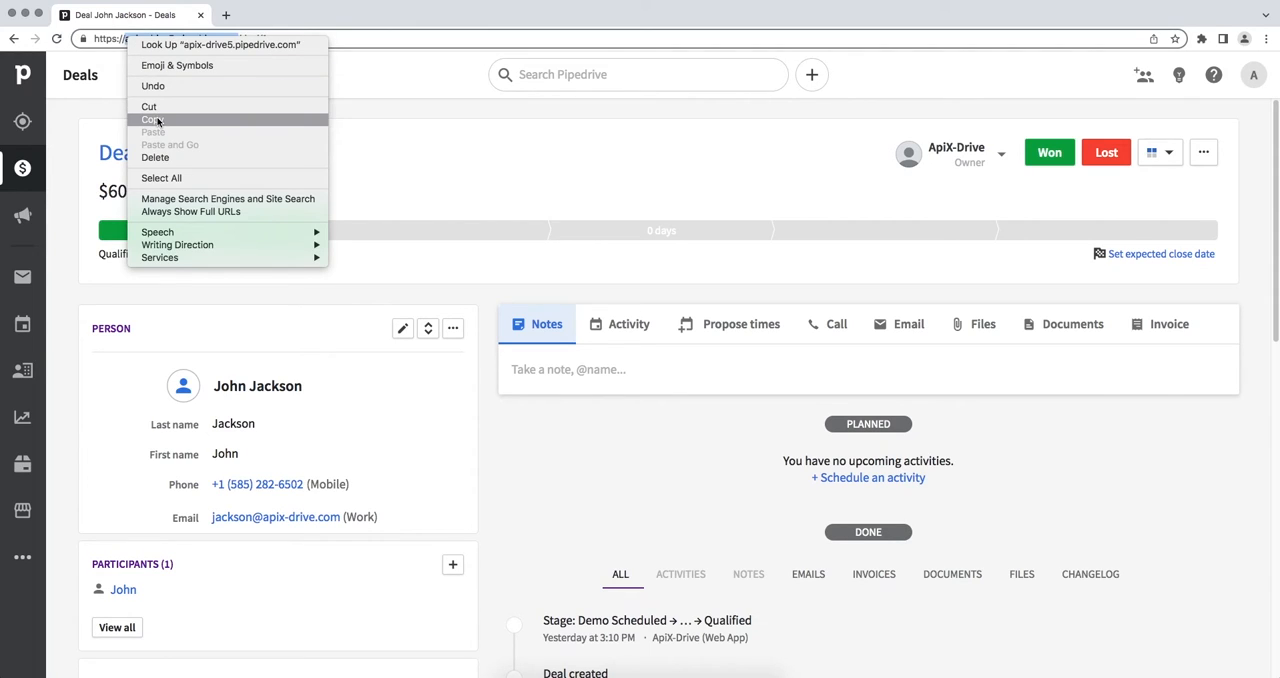
{"action": "left_click", "coordinate": [157, 119]}
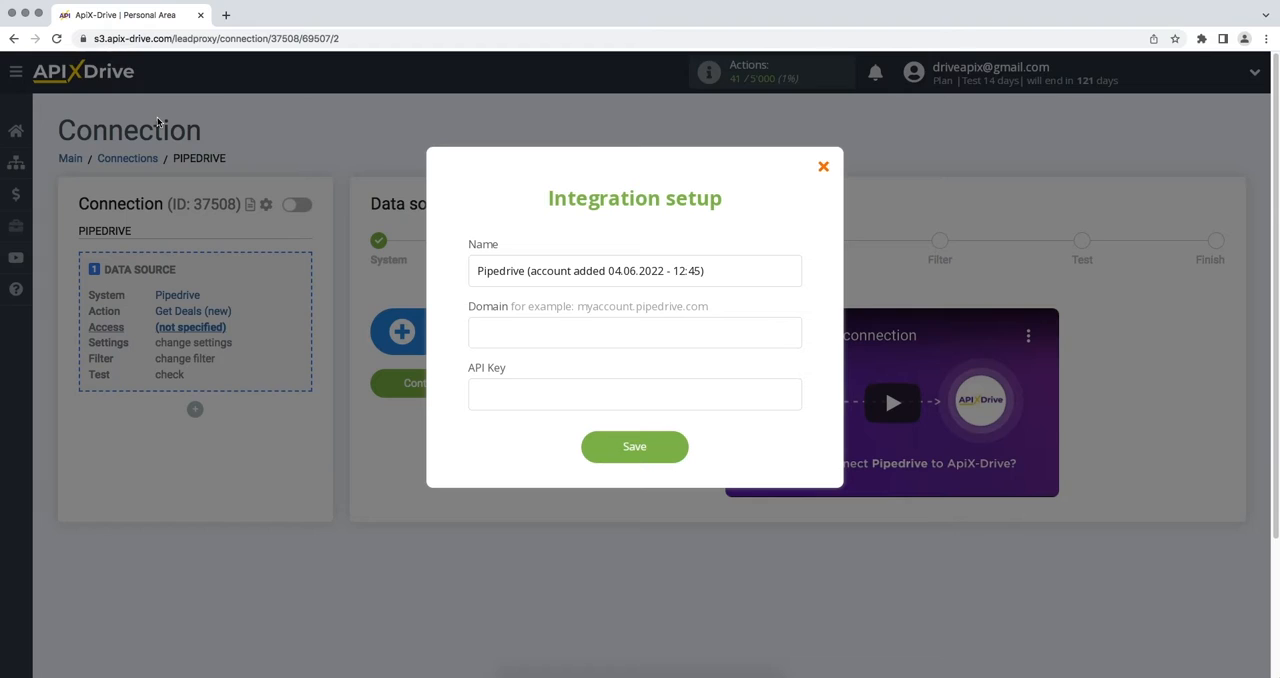
{"action": "right_click", "coordinate": [475, 321]}
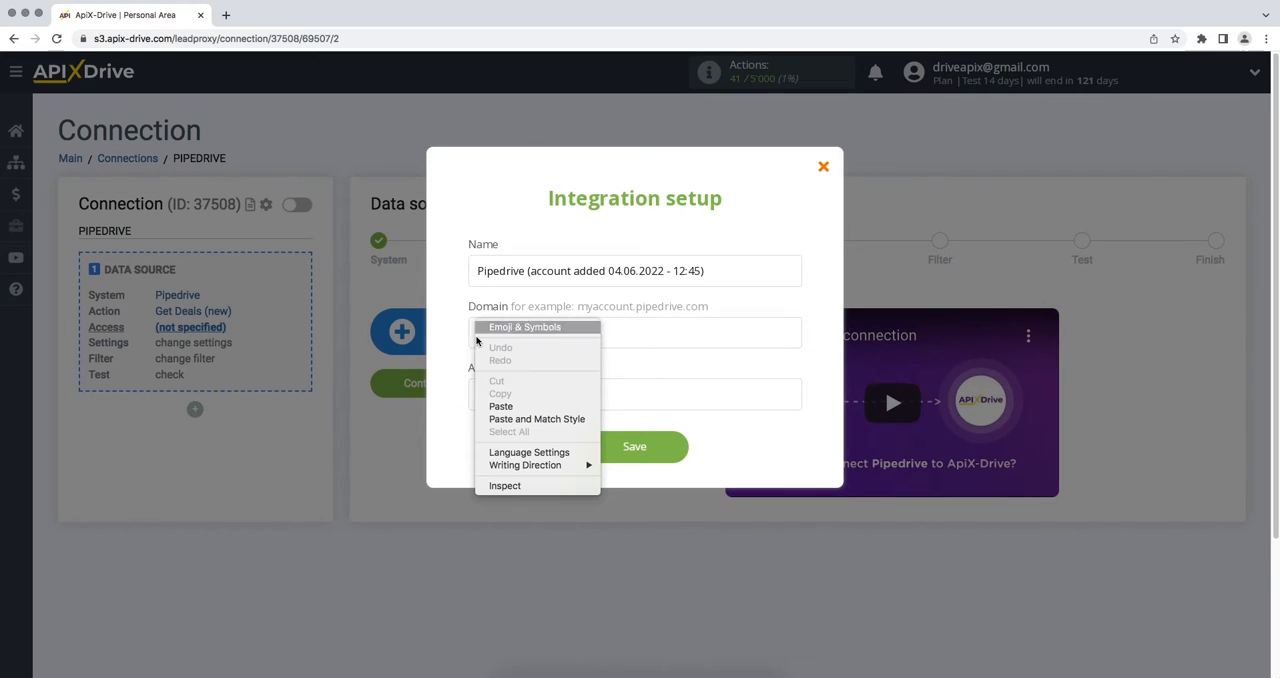
{"action": "left_click", "coordinate": [494, 408]}
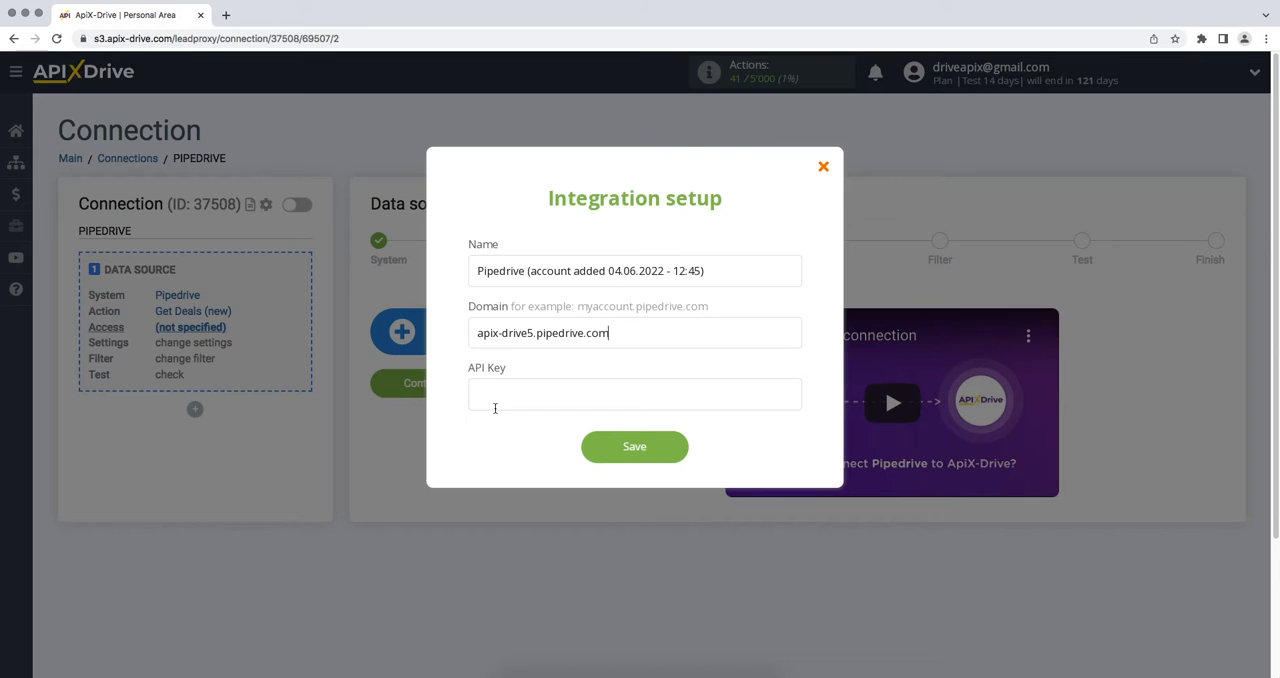
- Switch to Pipedrive and copy the personal API token from the personal preferences
{"action": "key", "text": "super+grave"}
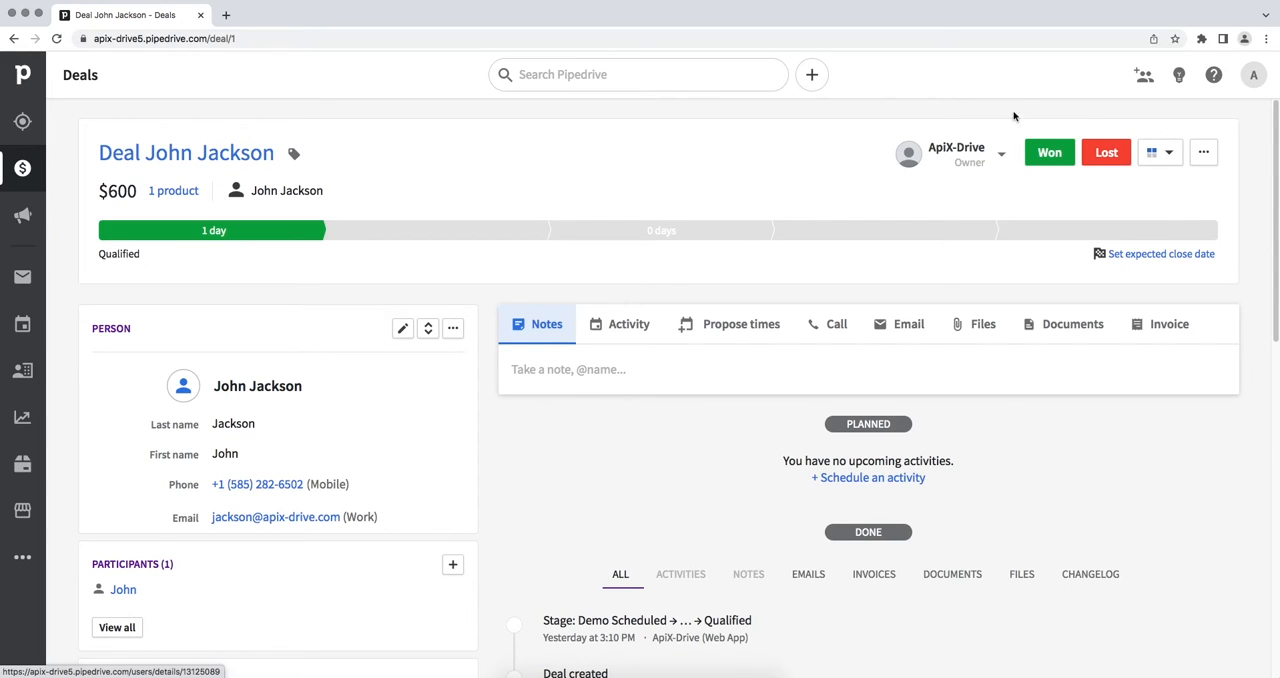
{"action": "left_click", "coordinate": [1261, 86]}
{"action": "left_click", "coordinate": [1234, 154]}
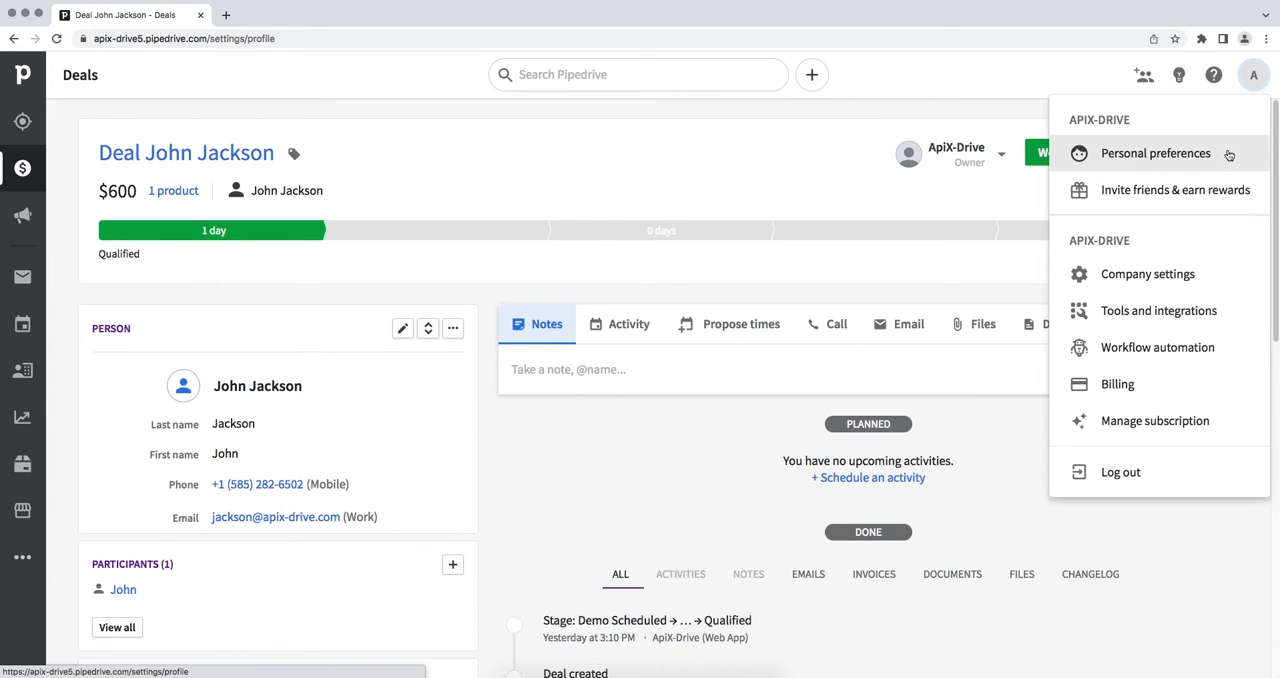
{"action": "left_click", "coordinate": [680, 197]}
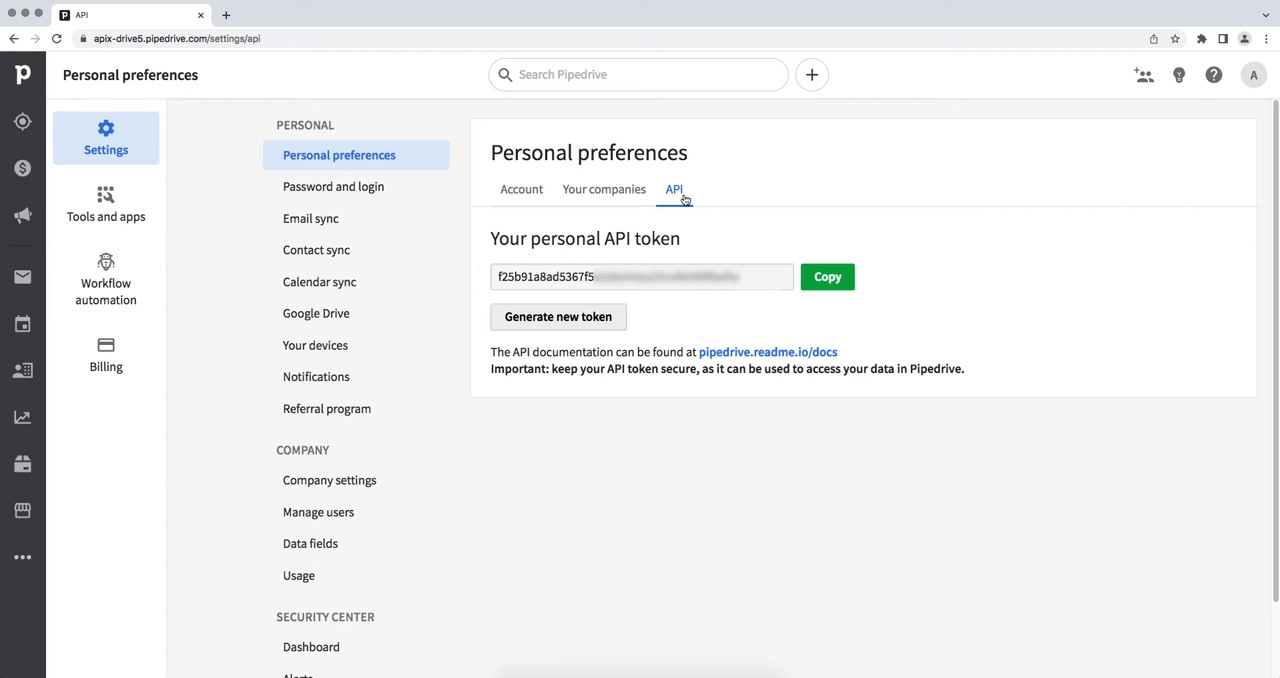
{"action": "left_click_drag", "start_coordinate": [742, 277], "coordinate": [500, 277]}
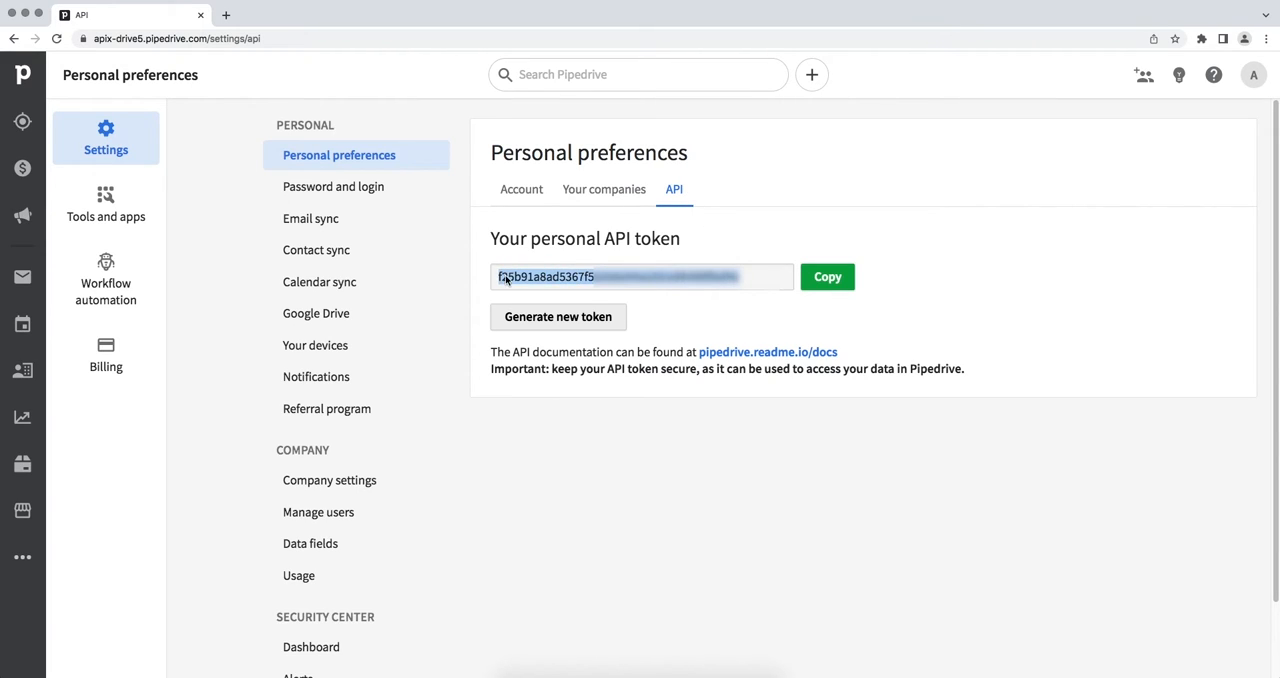
{"action": "right_click", "coordinate": [506, 274]}
{"action": "left_click", "coordinate": [520, 302]}
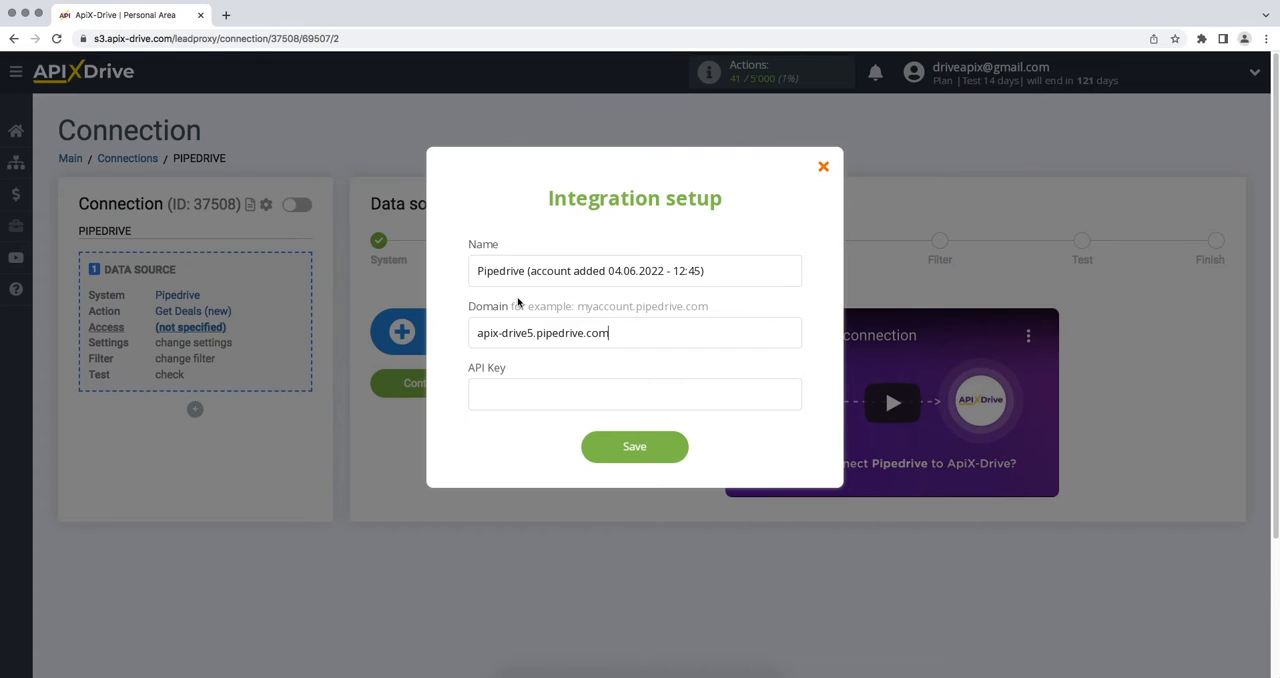
- Paste the API key into the Pipedrive integration setup in ApiX-Drive and save the account
{"action": "right_click", "coordinate": [521, 391]}
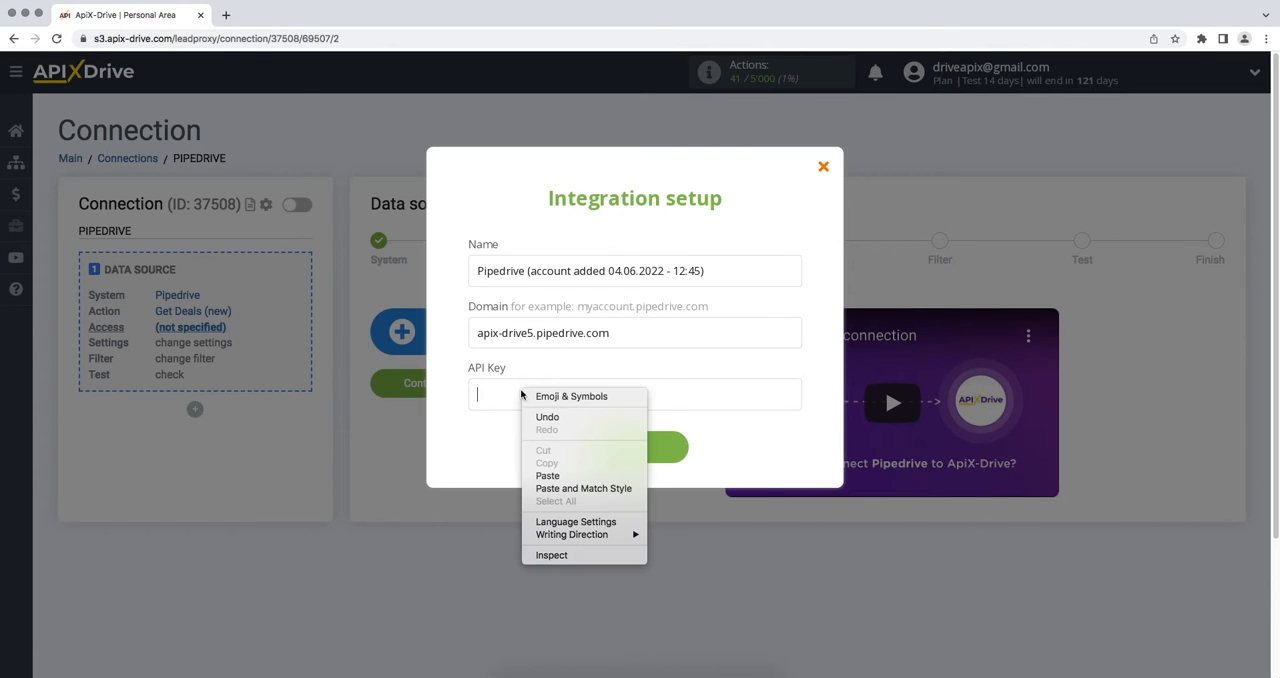
{"action": "left_click", "coordinate": [545, 476]}
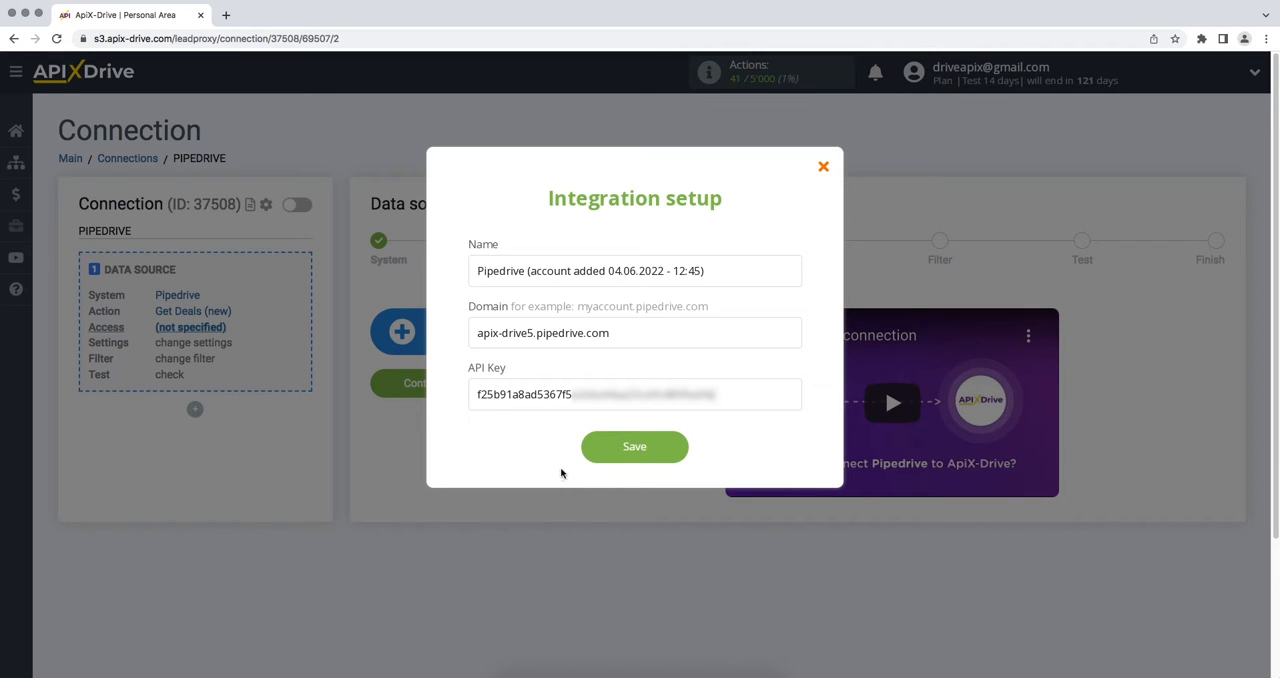
{"action": "left_click", "coordinate": [591, 450]}
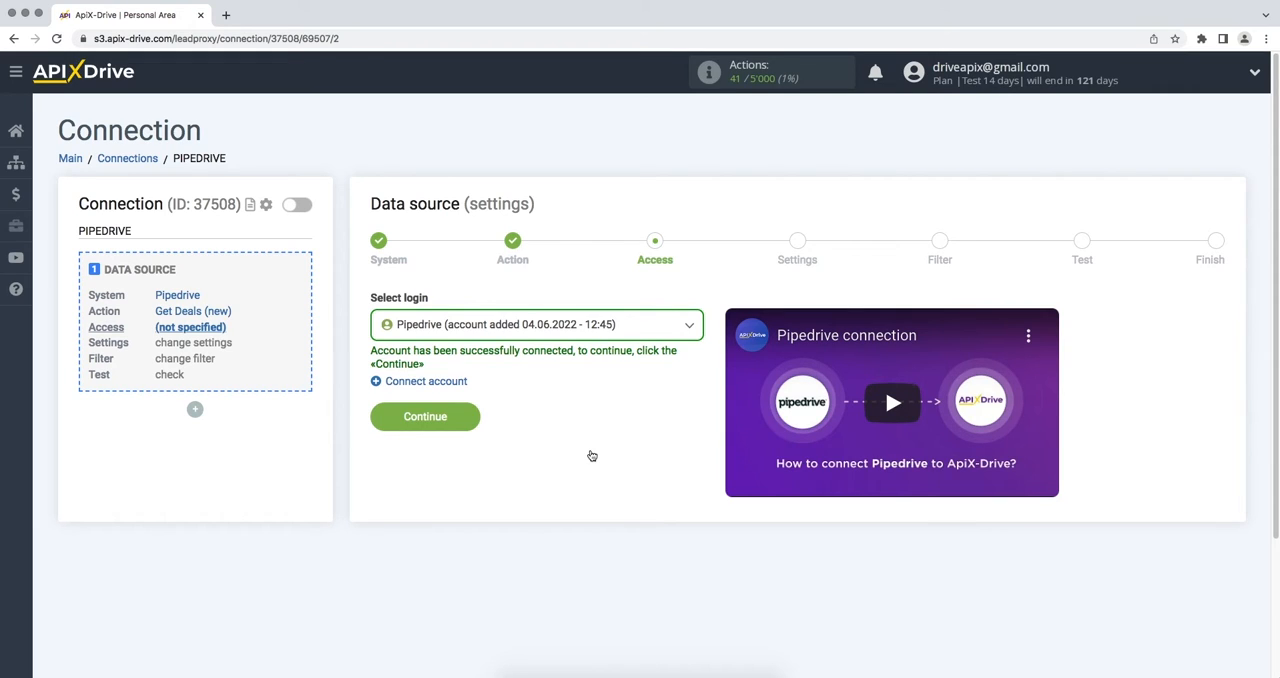
- Select the newly added Pipedrive account as the data source login and continue to the settings stage
{"action": "left_click", "coordinate": [590, 328]}
{"action": "left_click", "coordinate": [584, 427]}
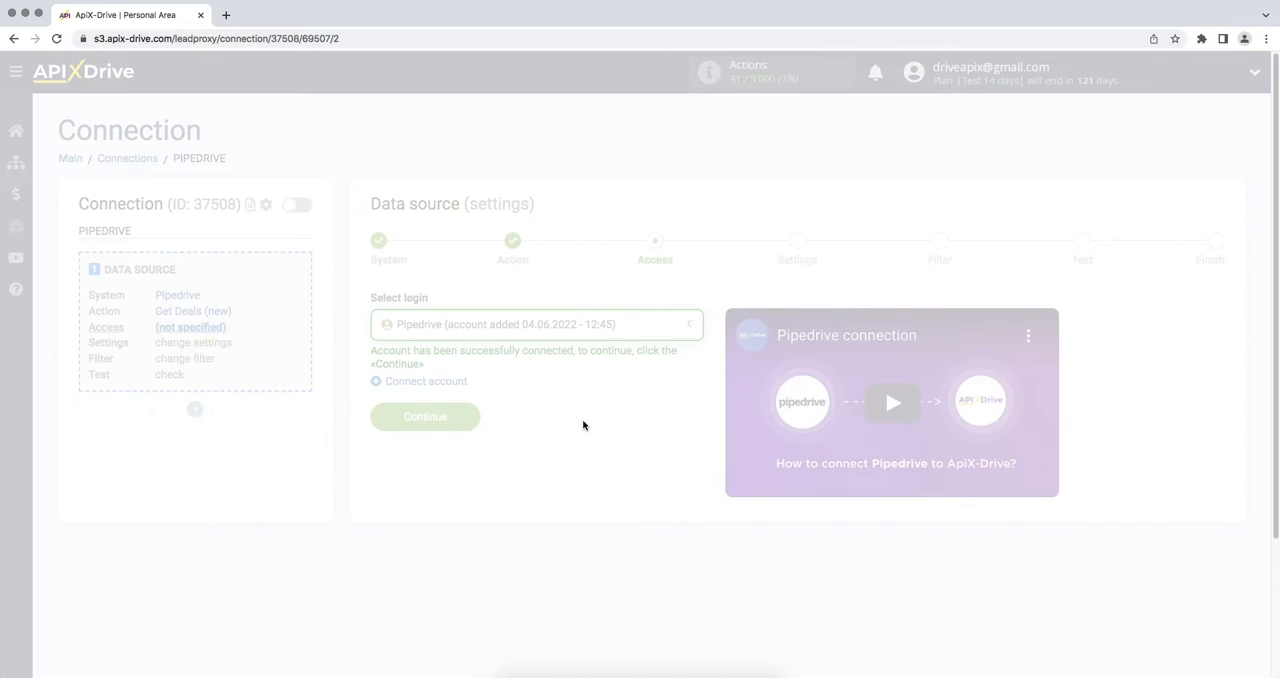
{"action": "left_click", "coordinate": [376, 418]}
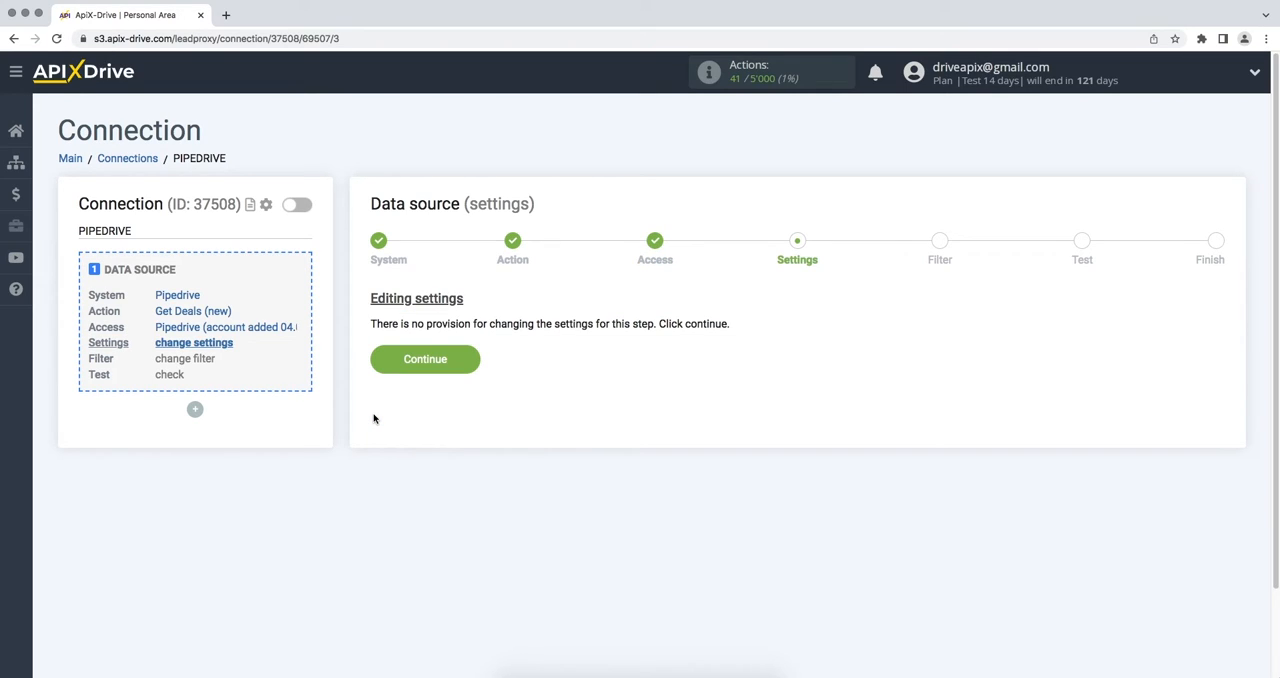
- Continue through the data source settings and filter stages without adding a condition, and accept the Pipedrive test data
{"action": "left_click", "coordinate": [379, 366]}
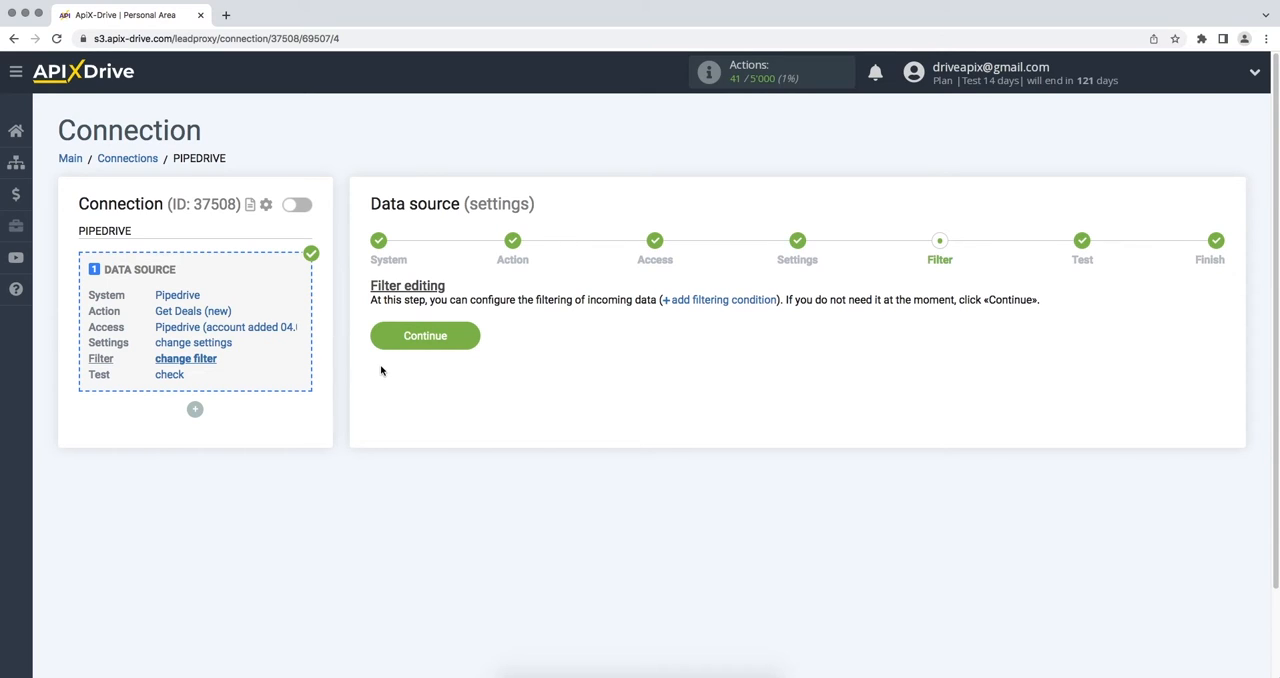
{"action": "left_click", "coordinate": [384, 346]}
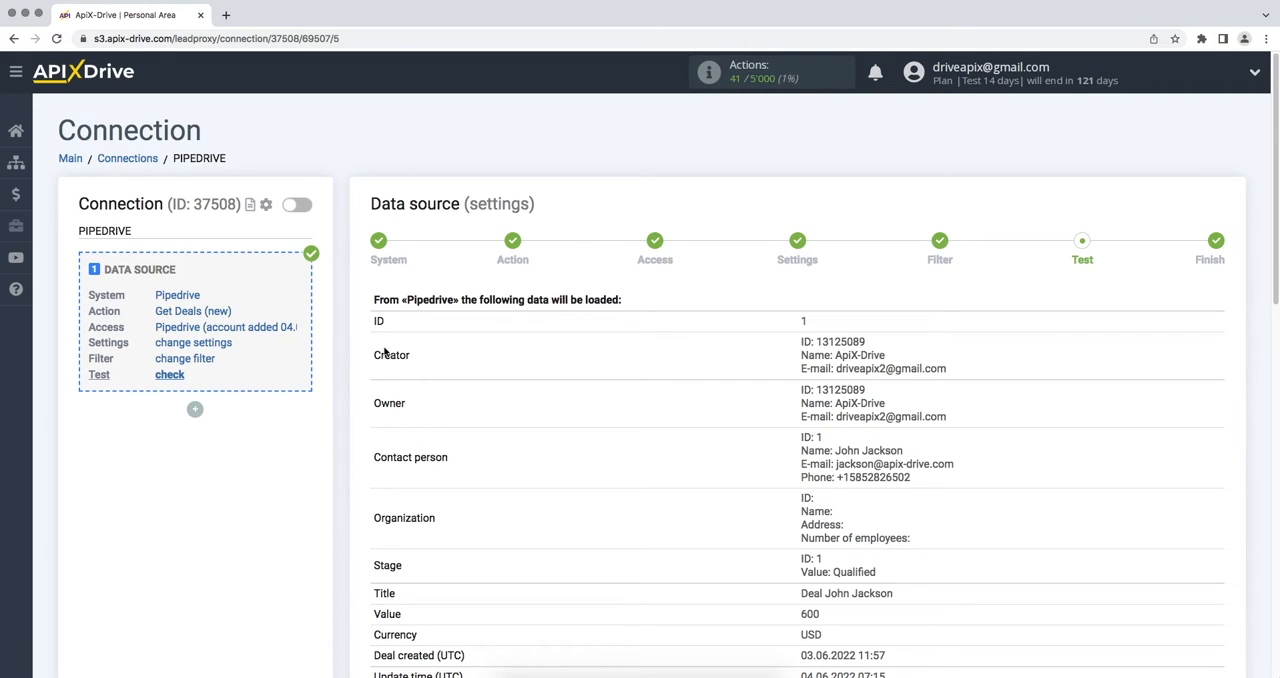
{"action": "scroll", "coordinate": [384, 350], "scroll_direction": "down", "scroll_amount": 10}
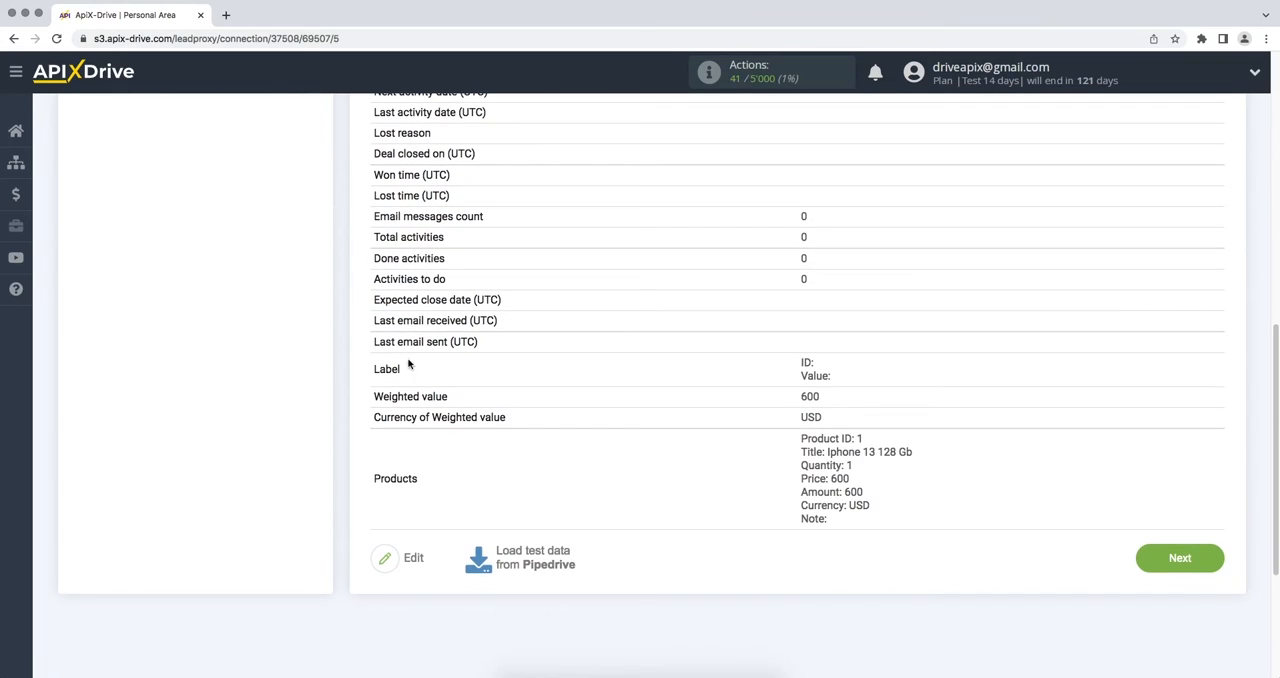
{"action": "left_click", "coordinate": [1143, 563]}
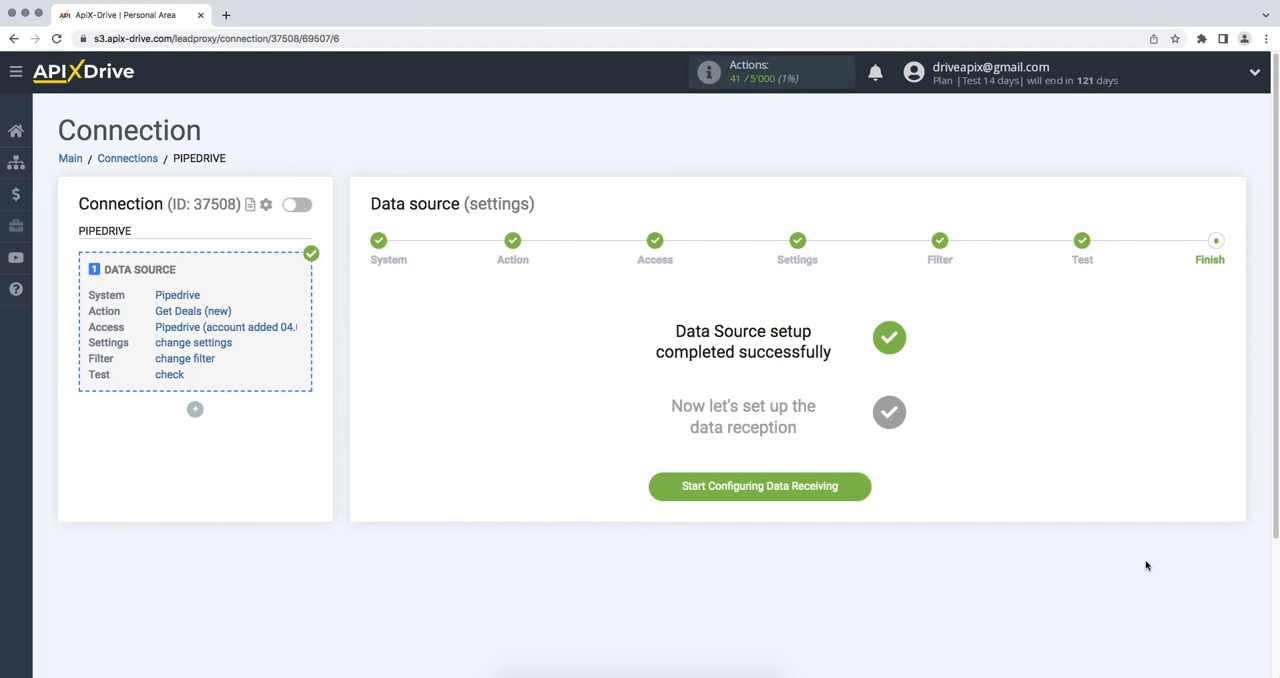
- Start configuring data receiving and choose Slack as the data destination system
{"action": "left_click", "coordinate": [674, 496]}
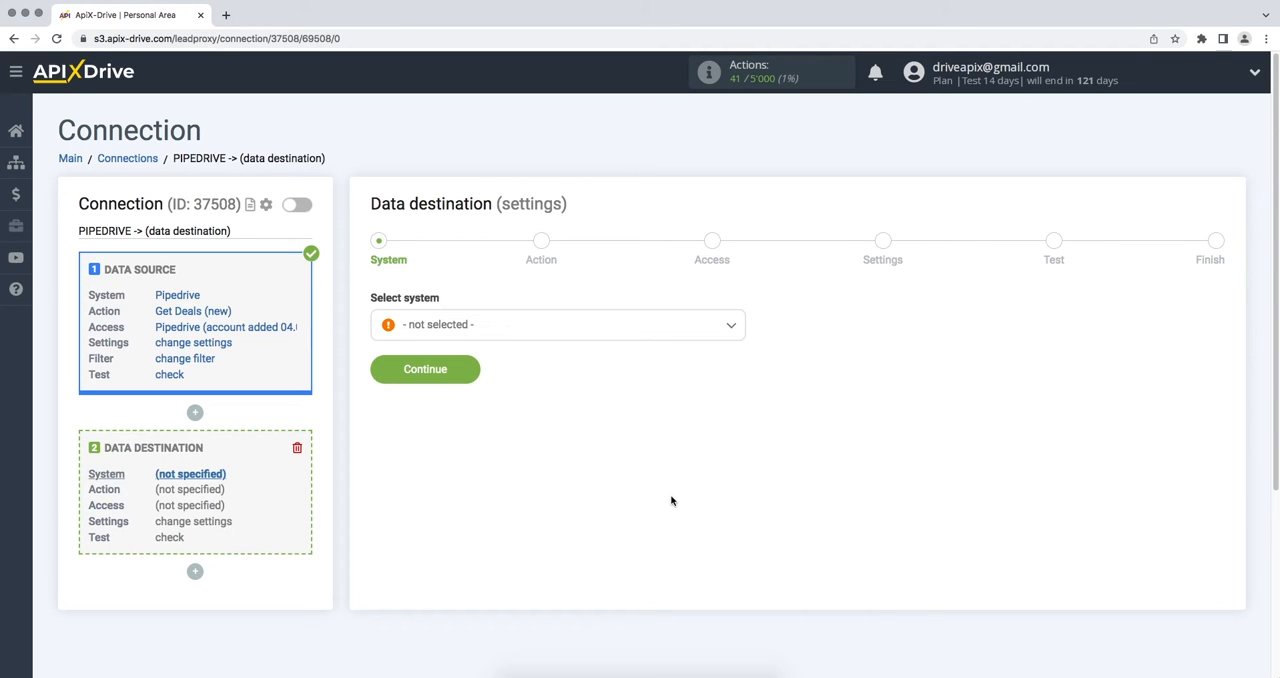
{"action": "left_click", "coordinate": [678, 330]}
{"action": "left_click_drag", "start_coordinate": [740, 350], "coordinate": [741, 495]}
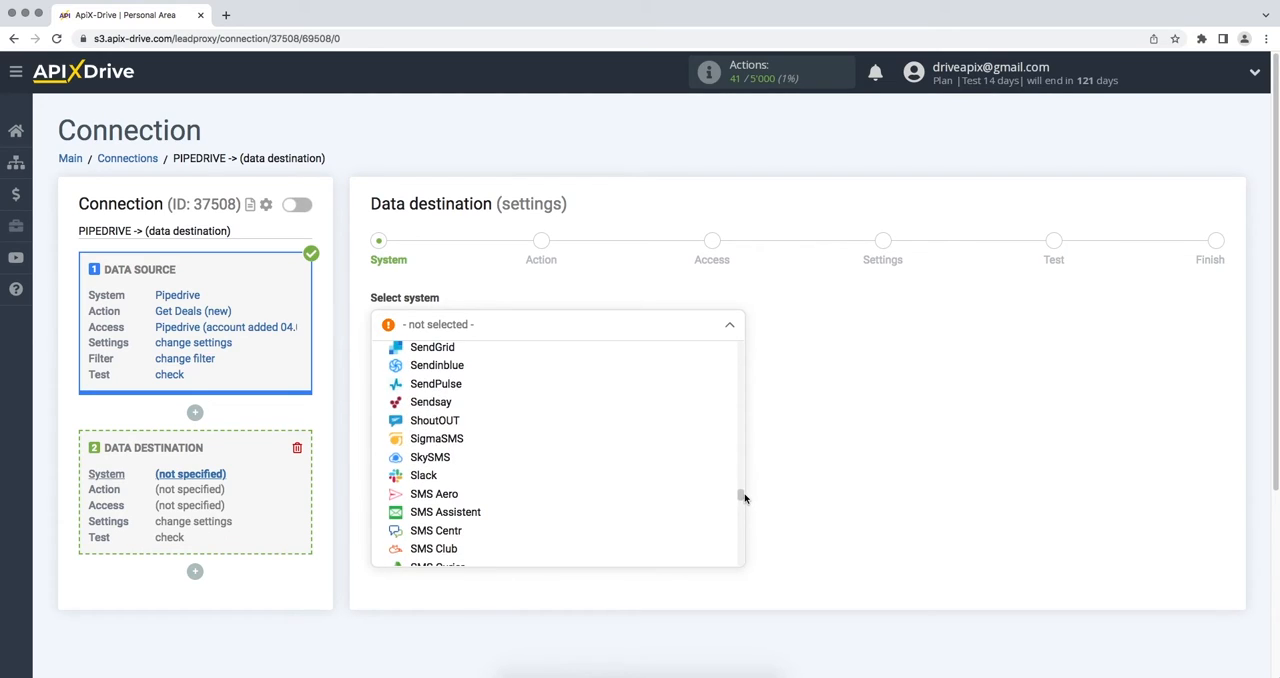
{"action": "left_click", "coordinate": [580, 472]}
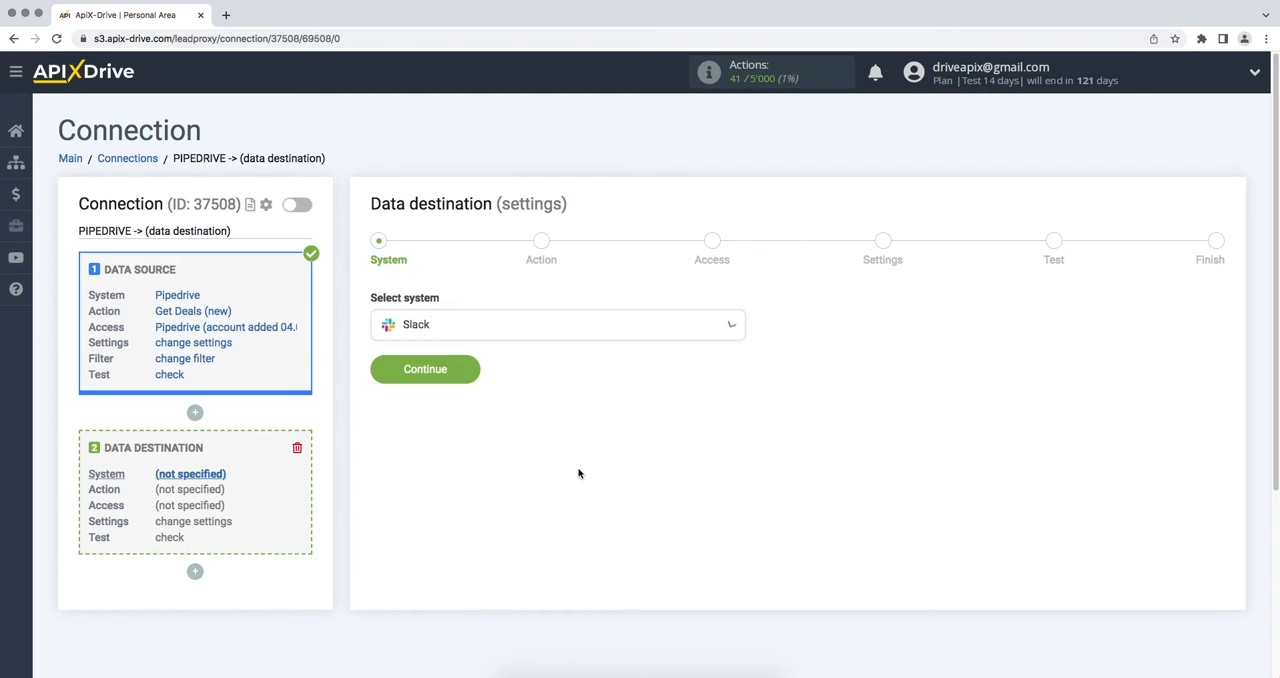
{"action": "left_click", "coordinate": [383, 372]}
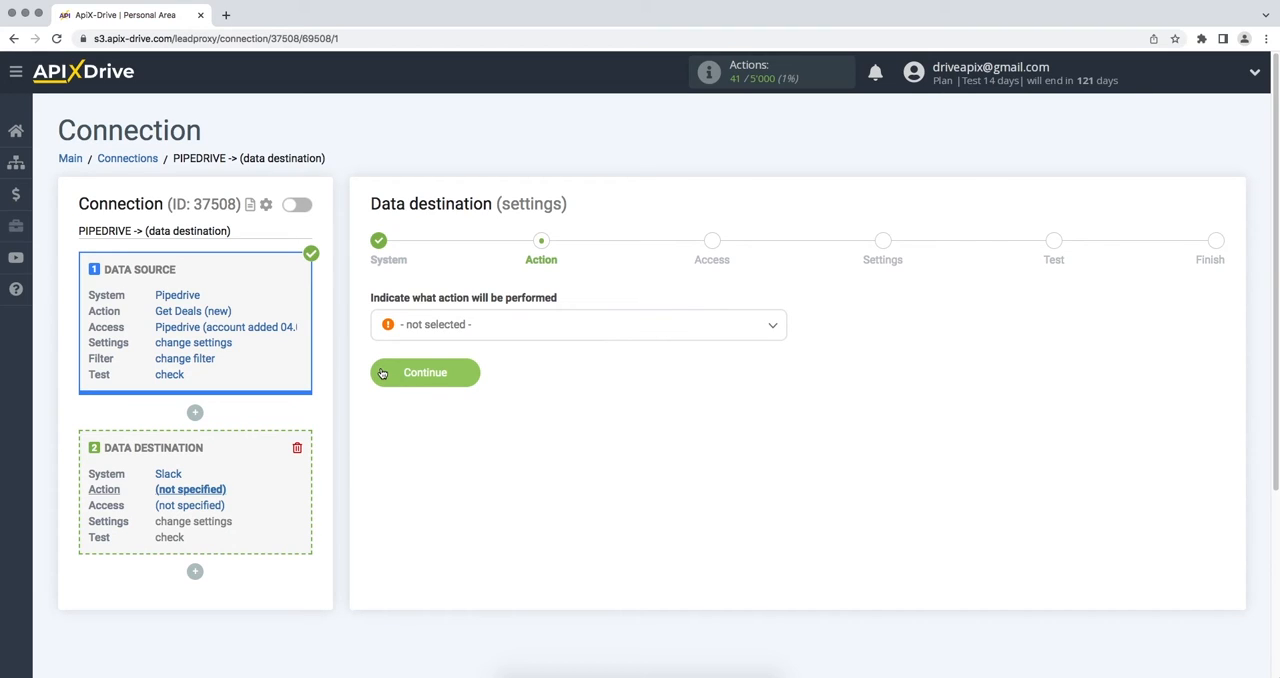
- Set the Slack destination action to Send Message (channel) and continue to the access stage
{"action": "left_click", "coordinate": [411, 333]}
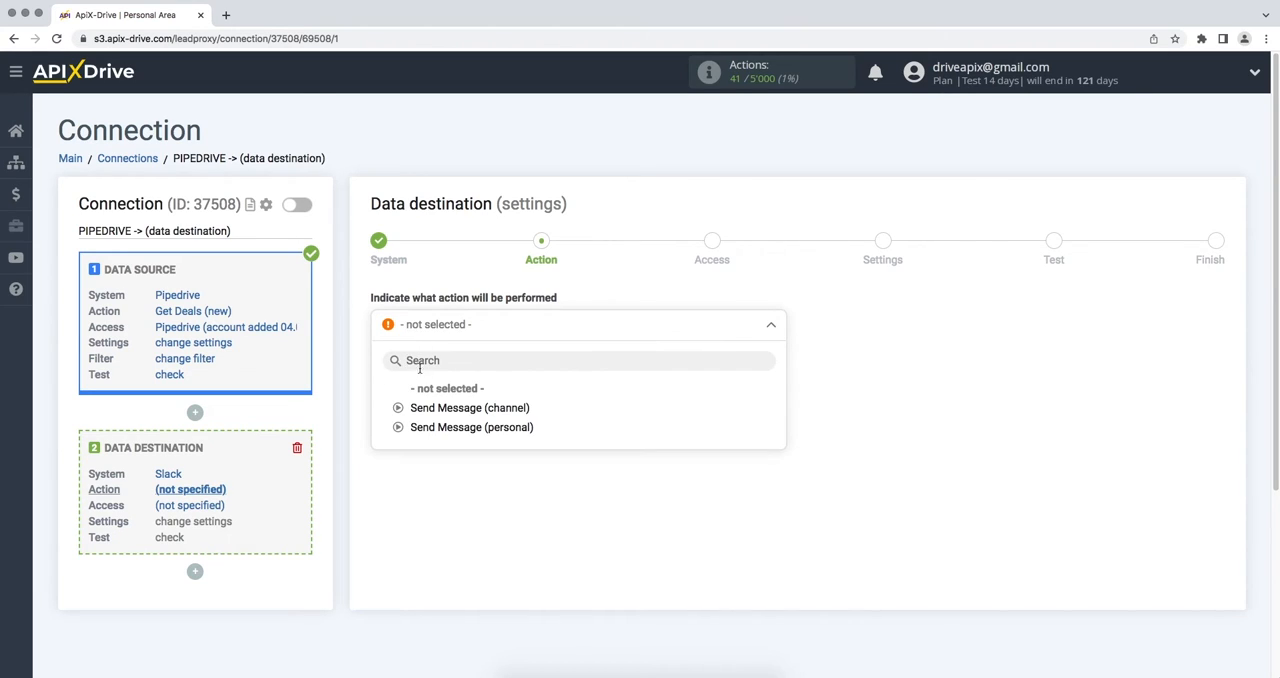
{"action": "left_click", "coordinate": [431, 409]}
{"action": "left_click", "coordinate": [381, 373]}
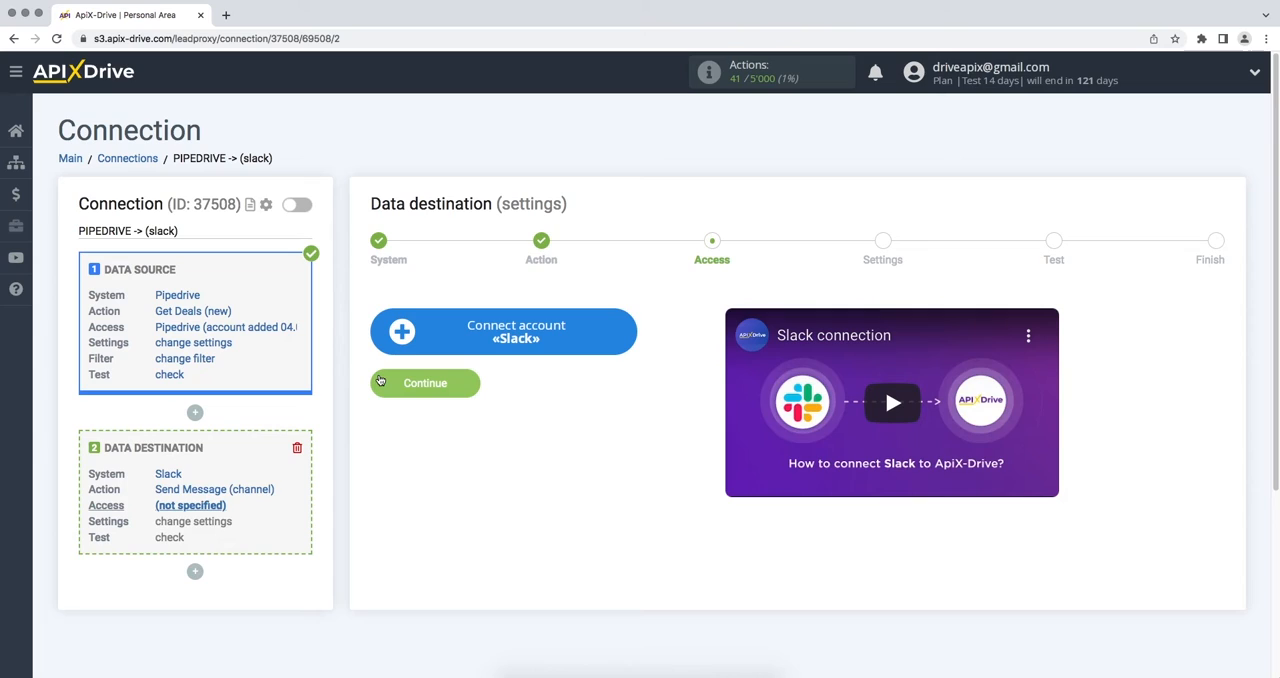
{"action": "left_click", "coordinate": [391, 350]}
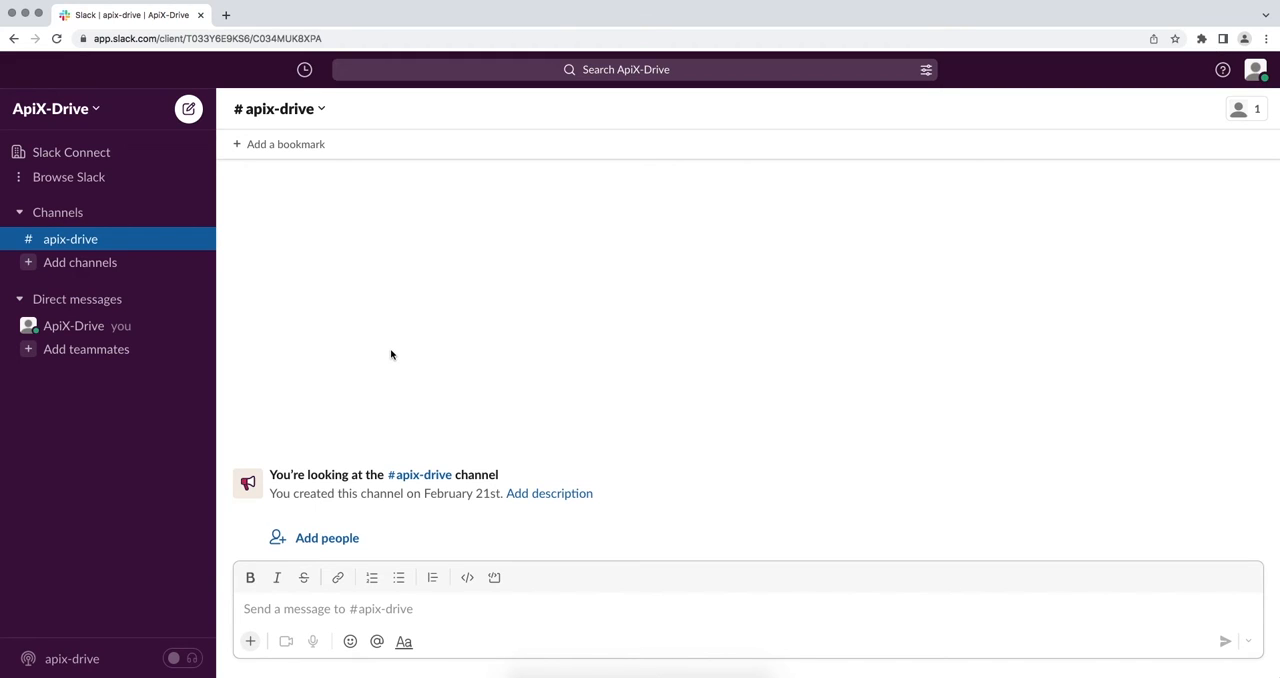
{"action": "left_click", "coordinate": [90, 108]}
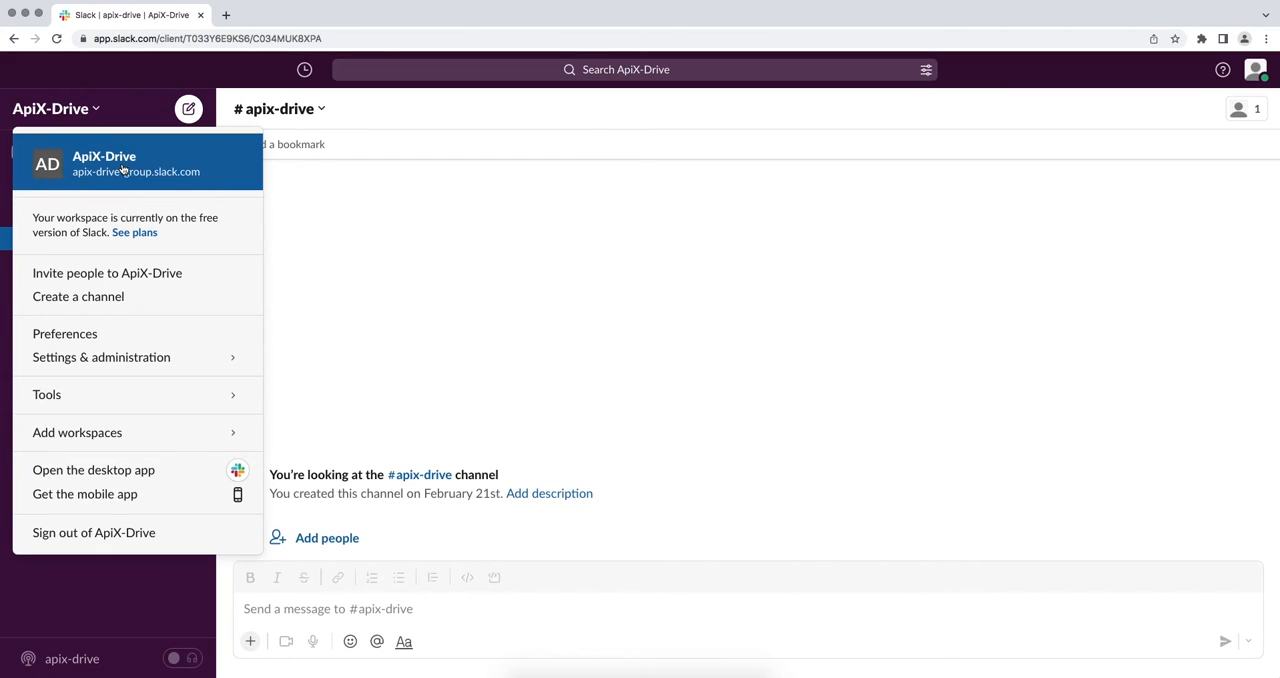
{"action": "left_click", "coordinate": [123, 170]}
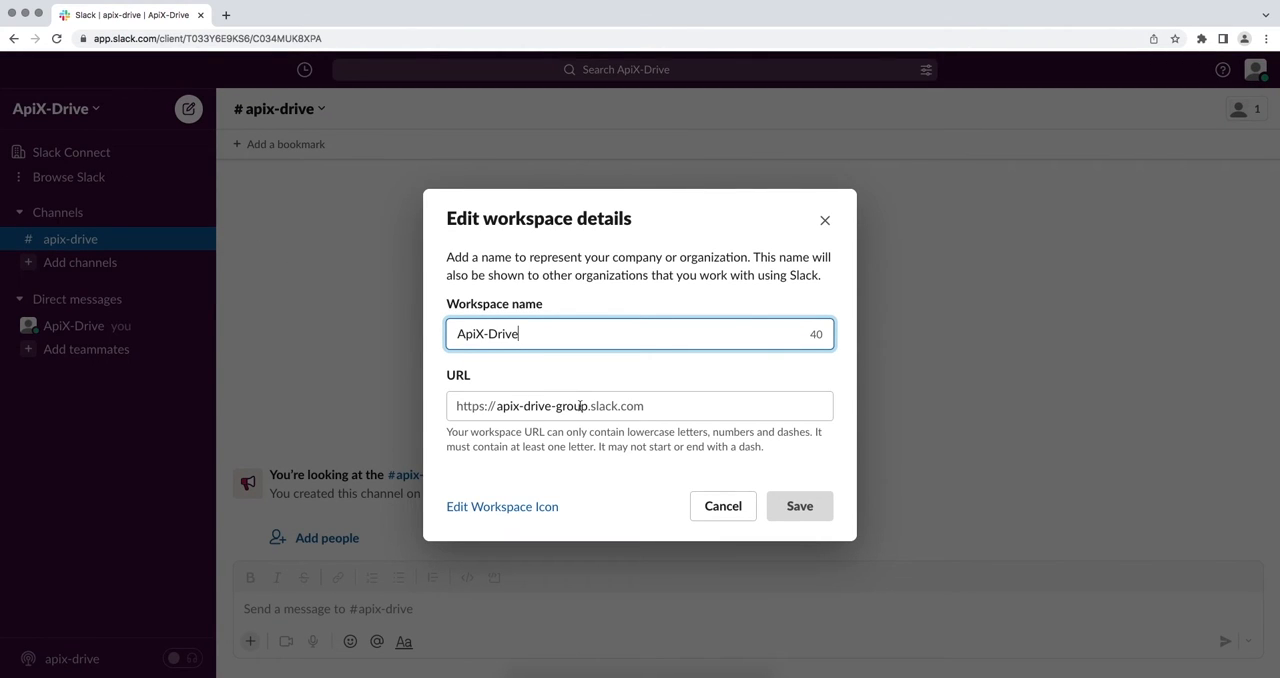
{"action": "left_click_drag", "start_coordinate": [588, 405], "coordinate": [497, 405]}
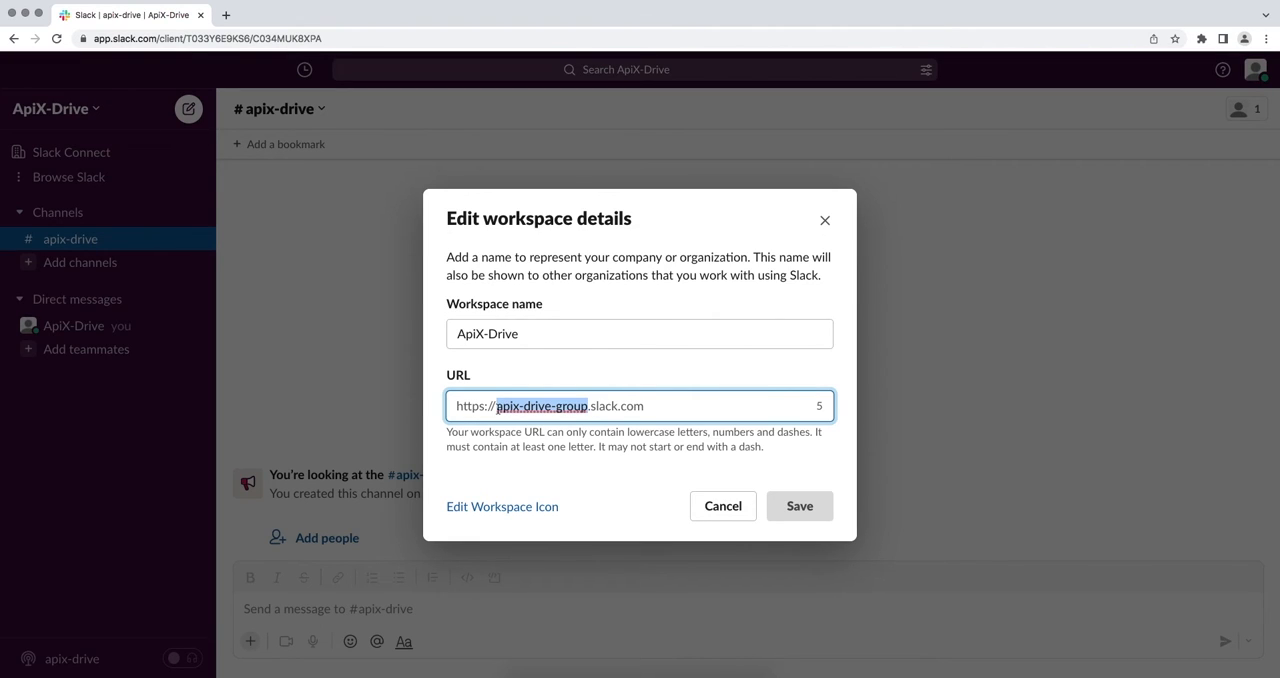
{"action": "right_click", "coordinate": [502, 408]}
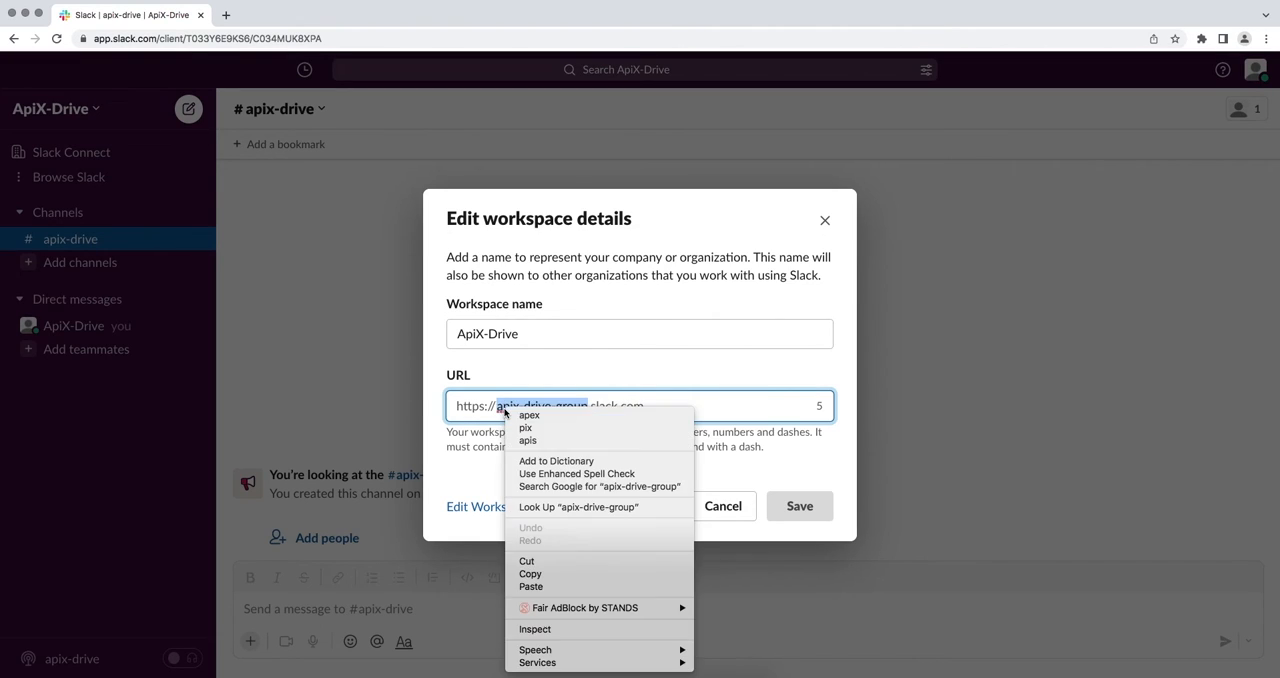
{"action": "left_click", "coordinate": [535, 575]}
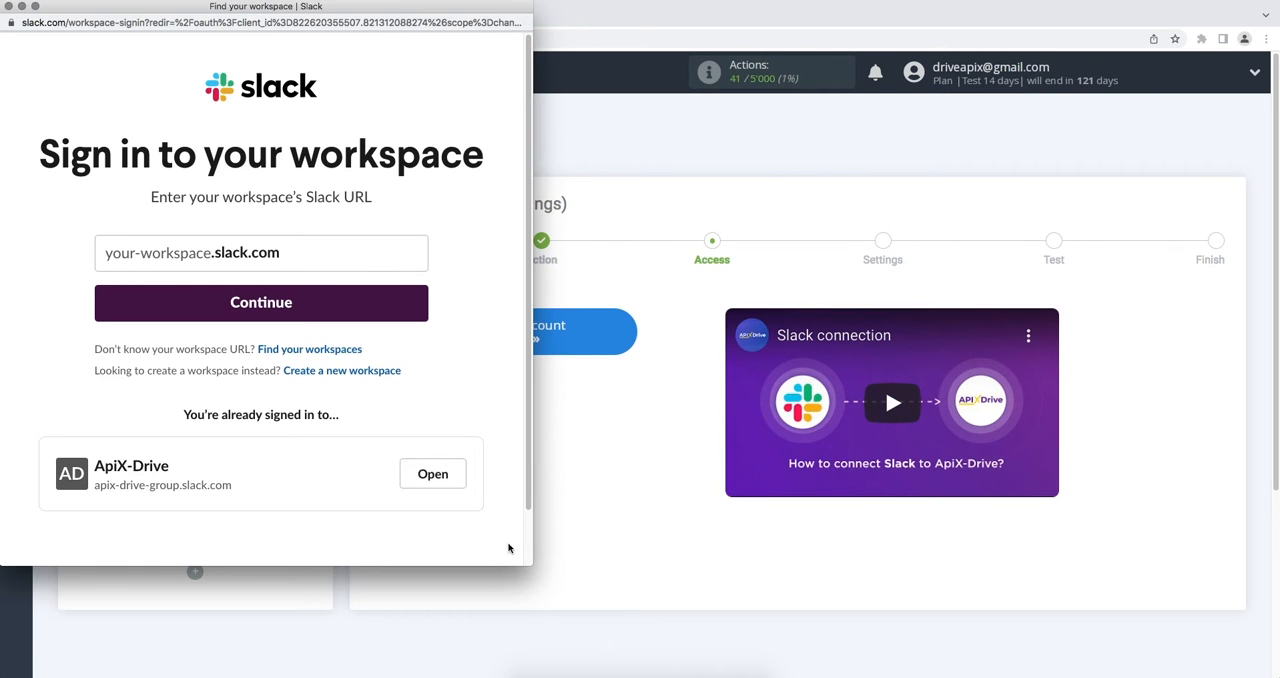
- Paste the copied workspace name into the Slack workspace sign-in form and continue
{"action": "right_click", "coordinate": [197, 262]}
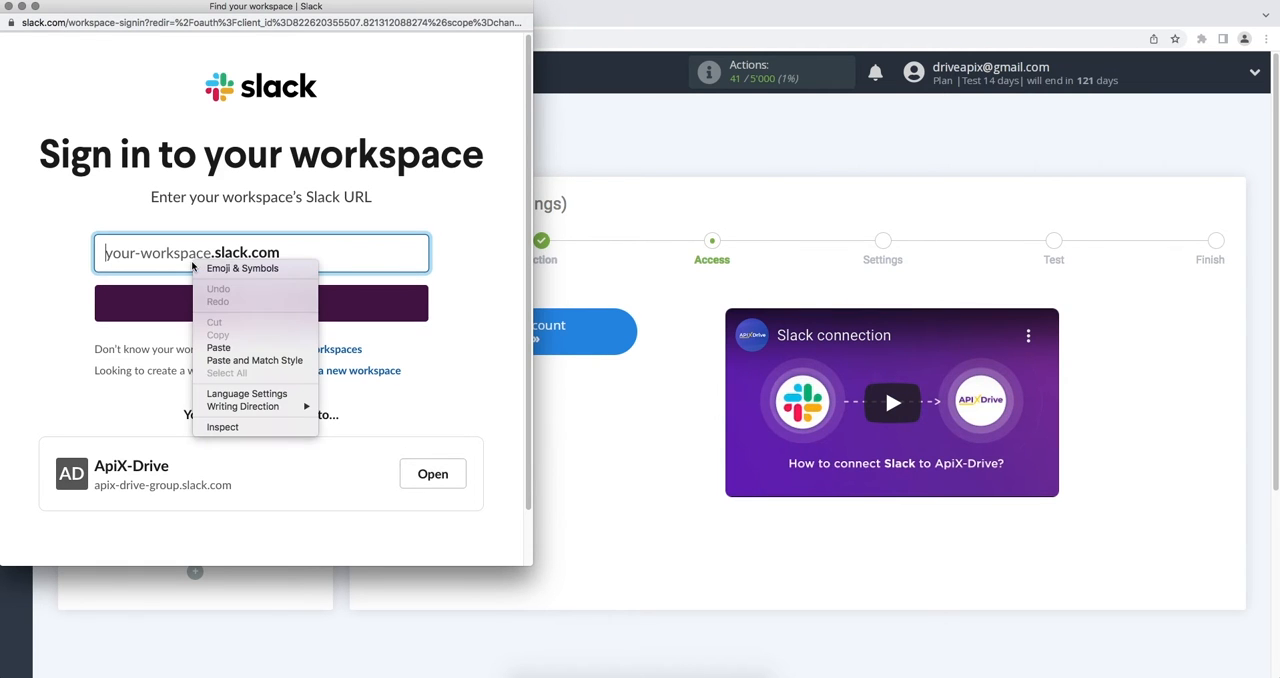
{"action": "left_click", "coordinate": [218, 347]}
{"action": "left_click", "coordinate": [229, 304]}
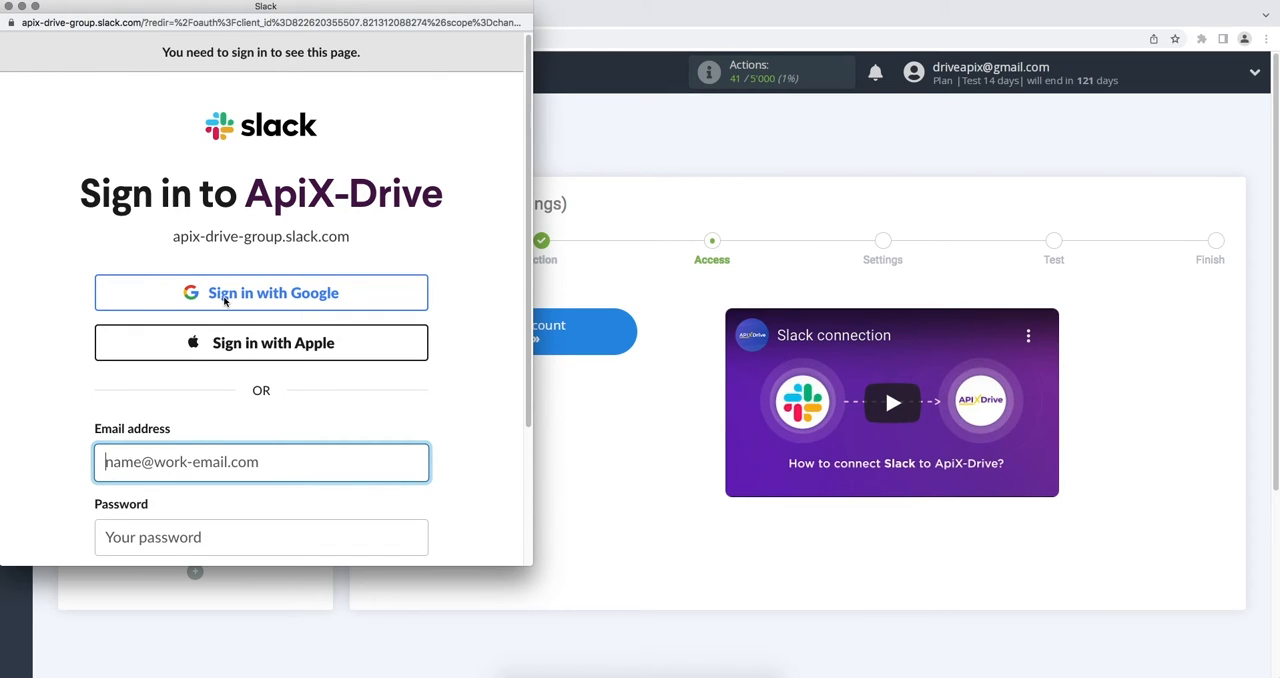
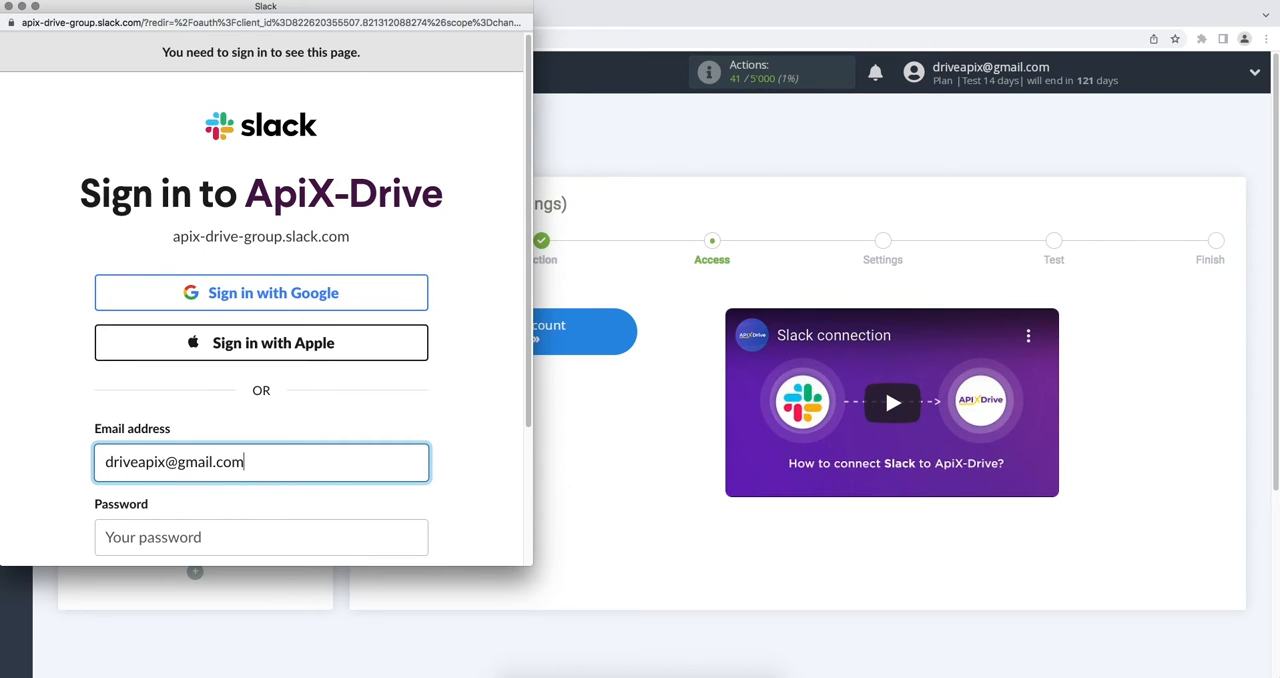
- Sign in to Slack with the account's email and password, and allow ApiX-Drive to access the workspace
{"action": "scroll", "coordinate": [225, 322], "scroll_direction": "down", "scroll_amount": 3}
{"action": "left_click", "coordinate": [220, 430]}
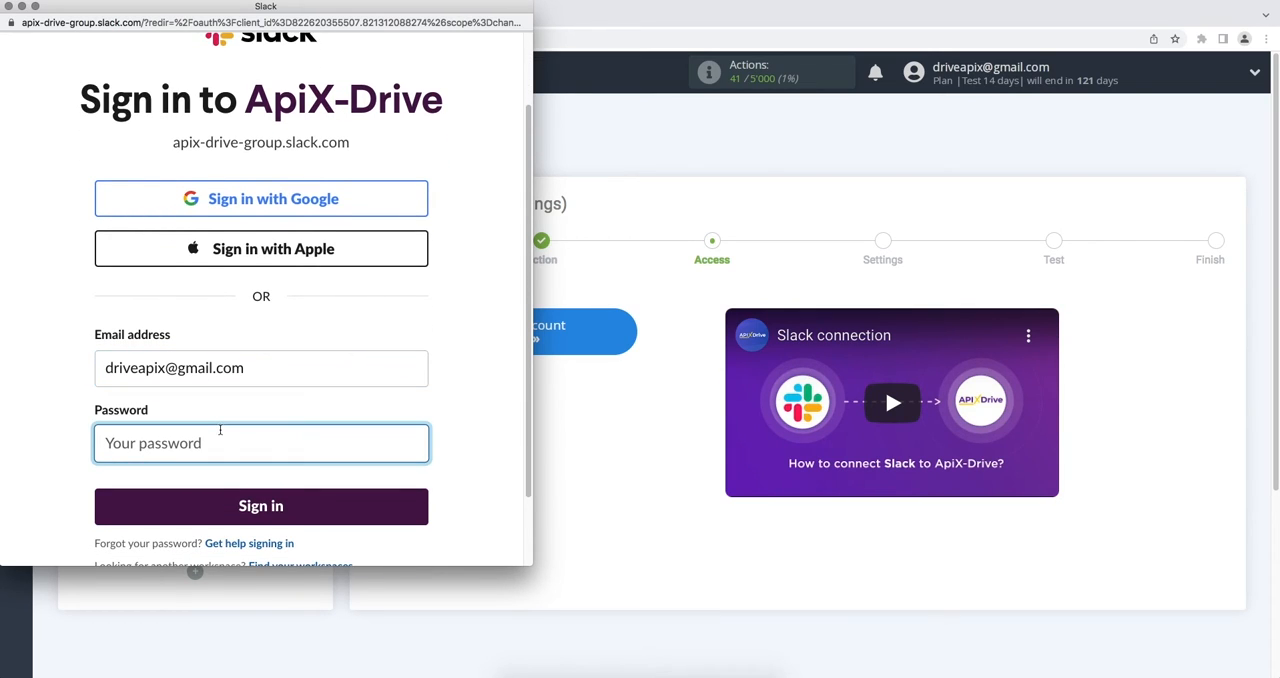
{"action": "type", "text": "••••••••"}
{"action": "left_click", "coordinate": [231, 504]}
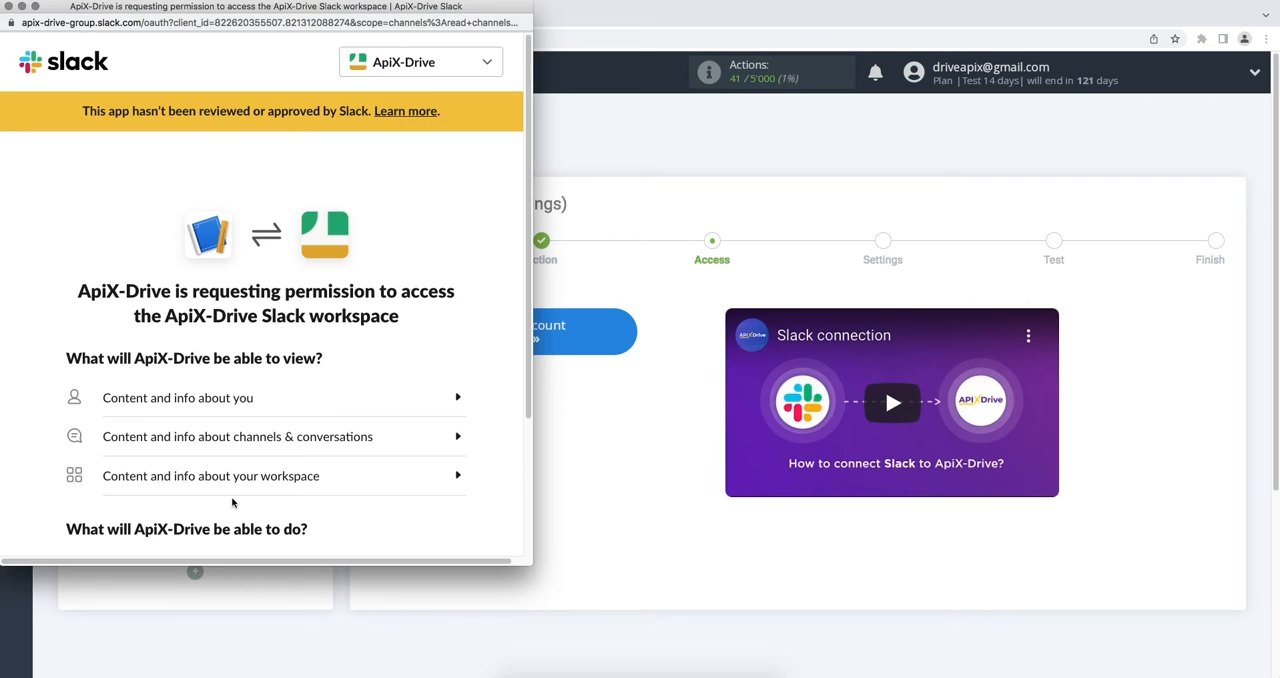
{"action": "scroll", "coordinate": [232, 502], "scroll_direction": "down", "scroll_amount": 3}
{"action": "left_click", "coordinate": [293, 531]}
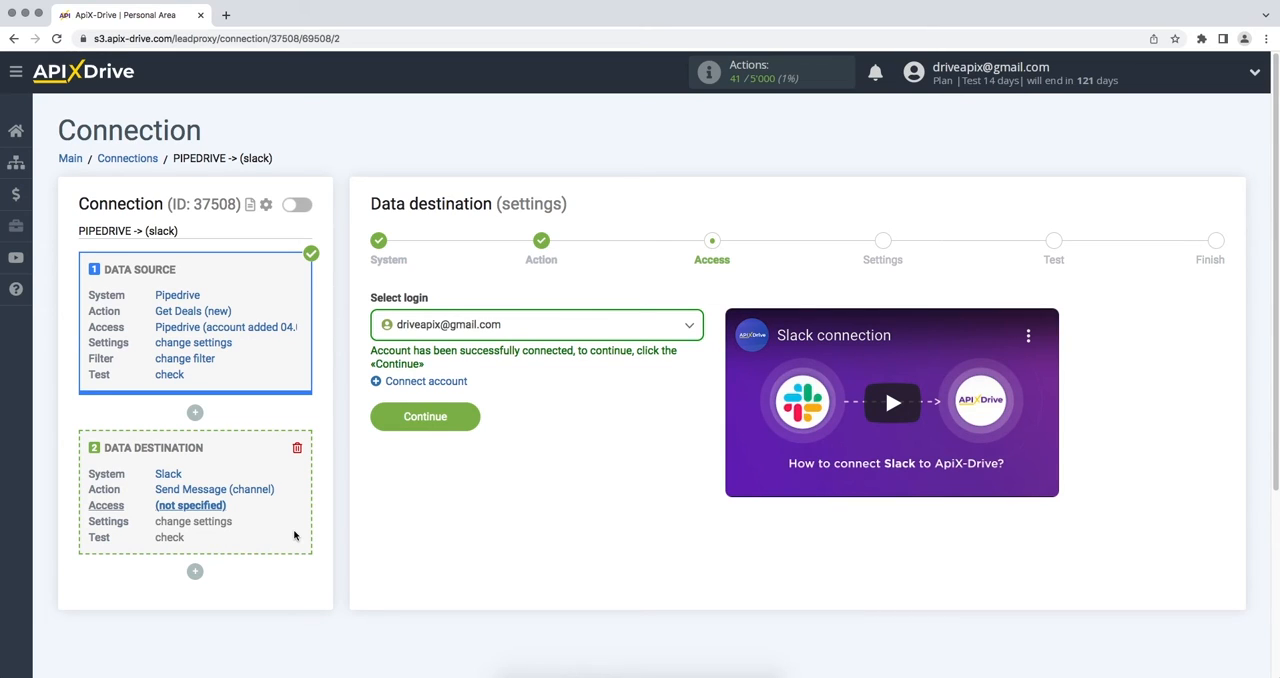
- Select the newly connected Slack account as the data destination login and continue to the settings stage
{"action": "left_click", "coordinate": [521, 334]}
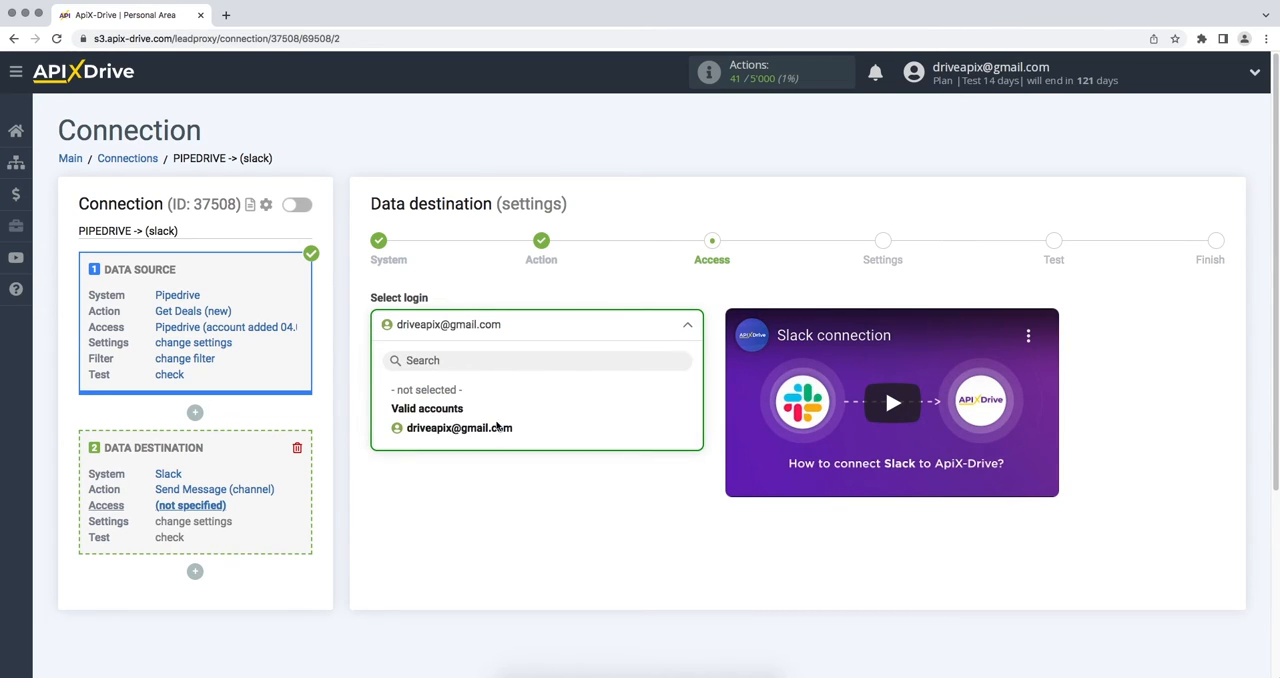
{"action": "left_click", "coordinate": [494, 426]}
{"action": "left_click", "coordinate": [373, 420]}
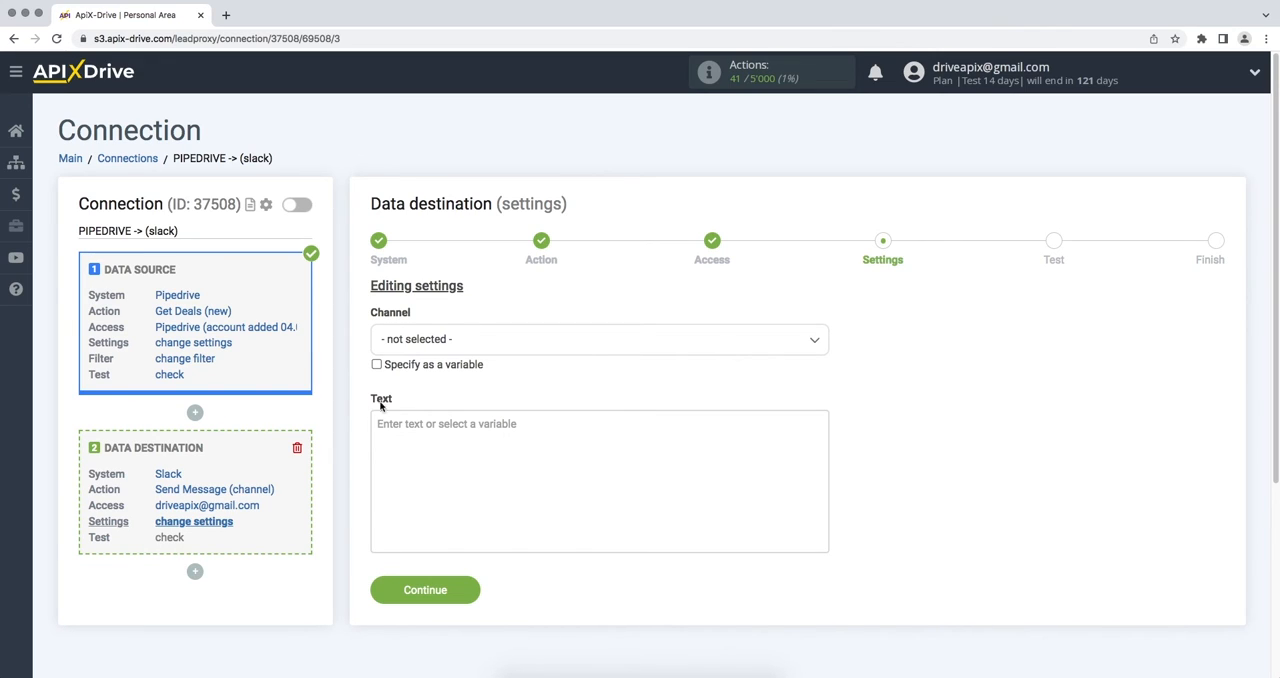
- Set the Slack channel to apix-drive and insert the Pipedrive Deal created (UTC) variable into the message text
{"action": "left_click", "coordinate": [445, 340]}
{"action": "left_click", "coordinate": [420, 424]}
{"action": "left_click", "coordinate": [437, 443]}
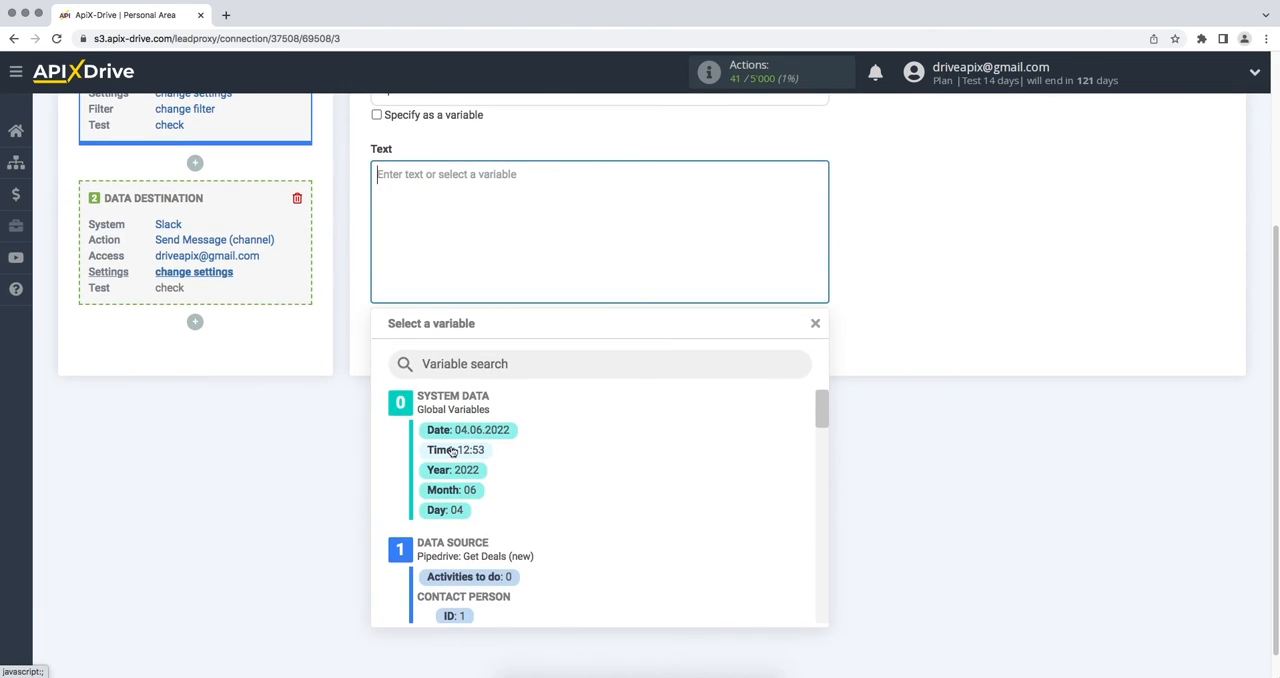
{"action": "left_click_drag", "start_coordinate": [822, 409], "coordinate": [818, 447]}
{"action": "left_click", "coordinate": [571, 611]}
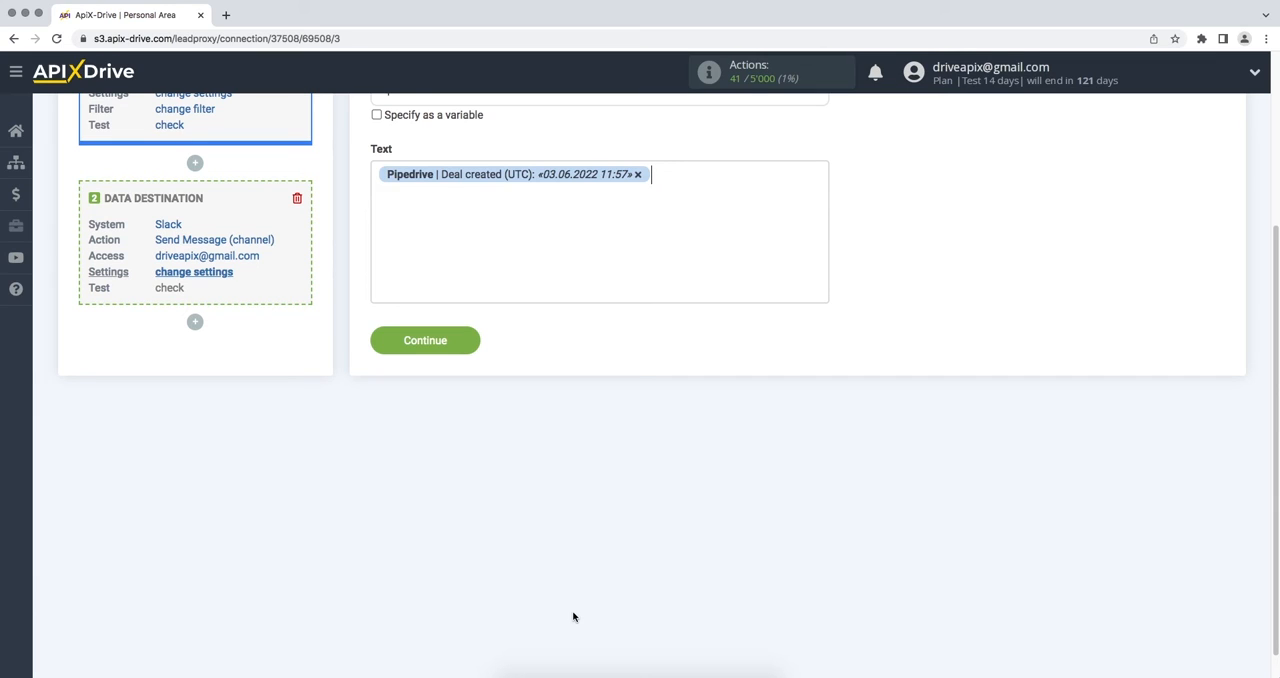
- Add the words "New deal from Pipedrive" before the Deal created (UTC) variable in the message text
{"action": "left_click", "coordinate": [390, 197]}
{"action": "type", "text": "New deal from Pipe"}
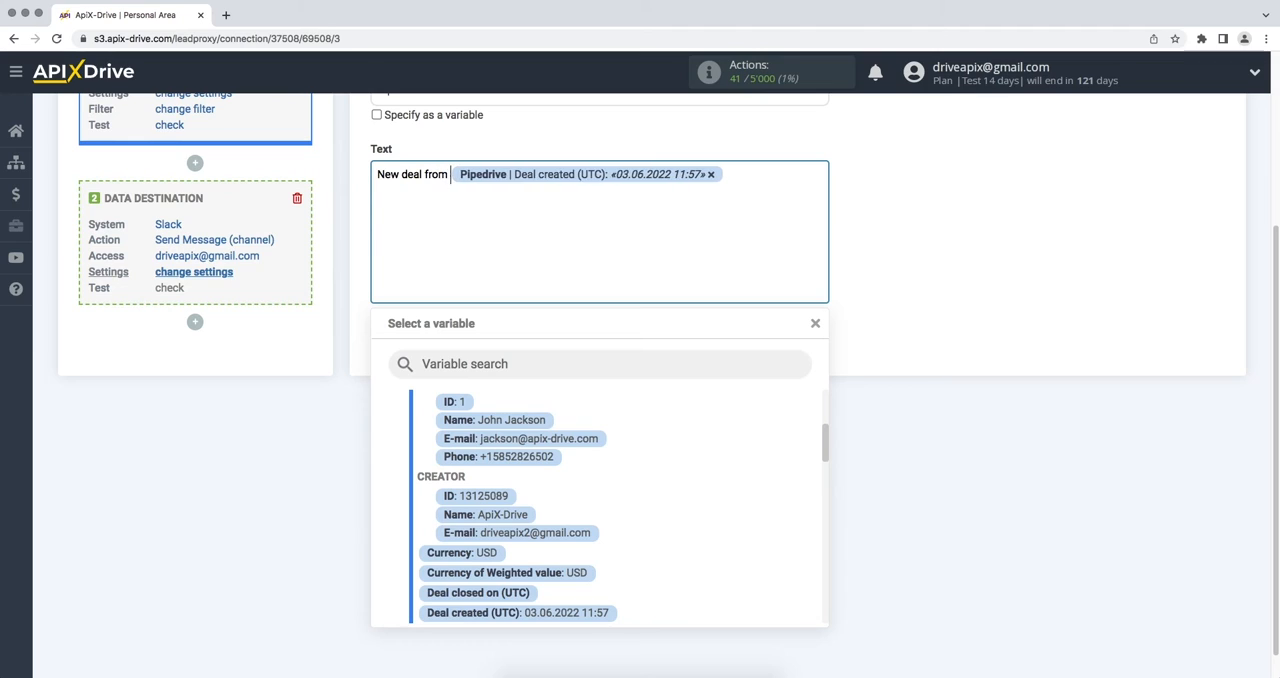
{"action": "type", "text": "drive"}
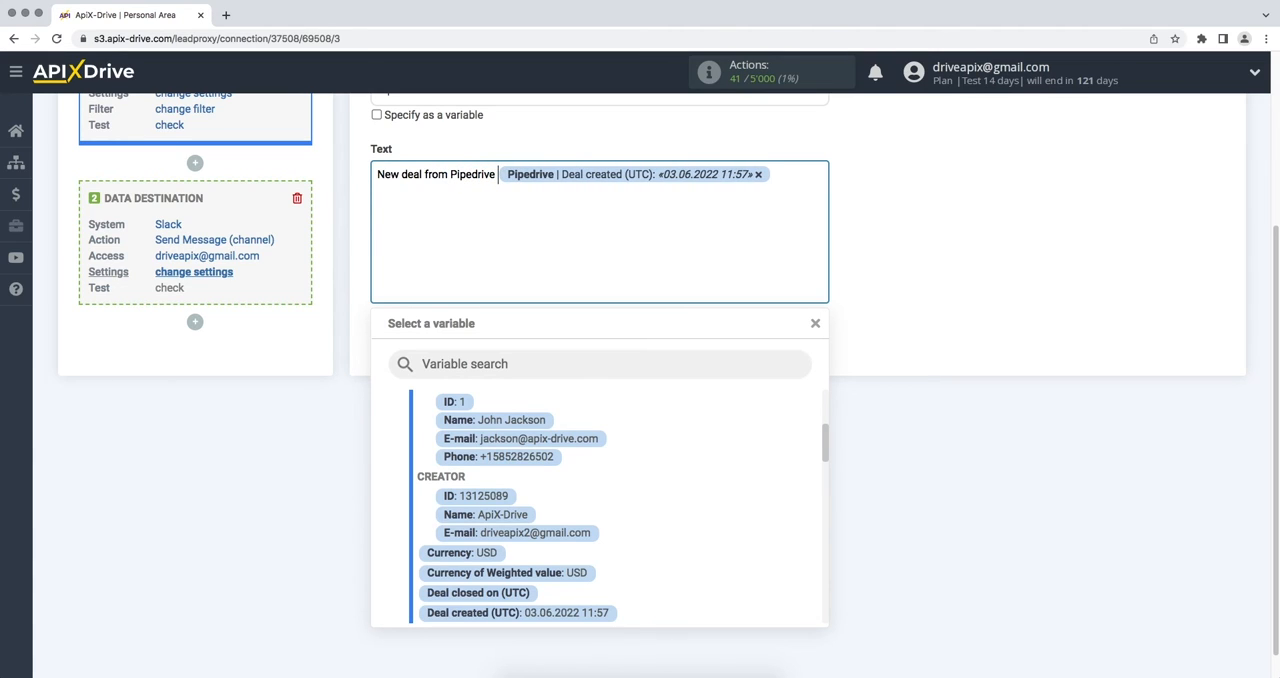
- Add a second message line labelled "Name" with the Pipedrive contact person's Name variable
{"action": "left_click", "coordinate": [778, 176]}
{"action": "key", "text": "Return"}
{"action": "type", "text": "Name"}
{"action": "left_click", "coordinate": [532, 421]}
- Add a message line labelled "Email" with the Pipedrive contact person's E-mail variable
{"action": "key", "text": "Return"}
{"action": "type", "text": "Em"}
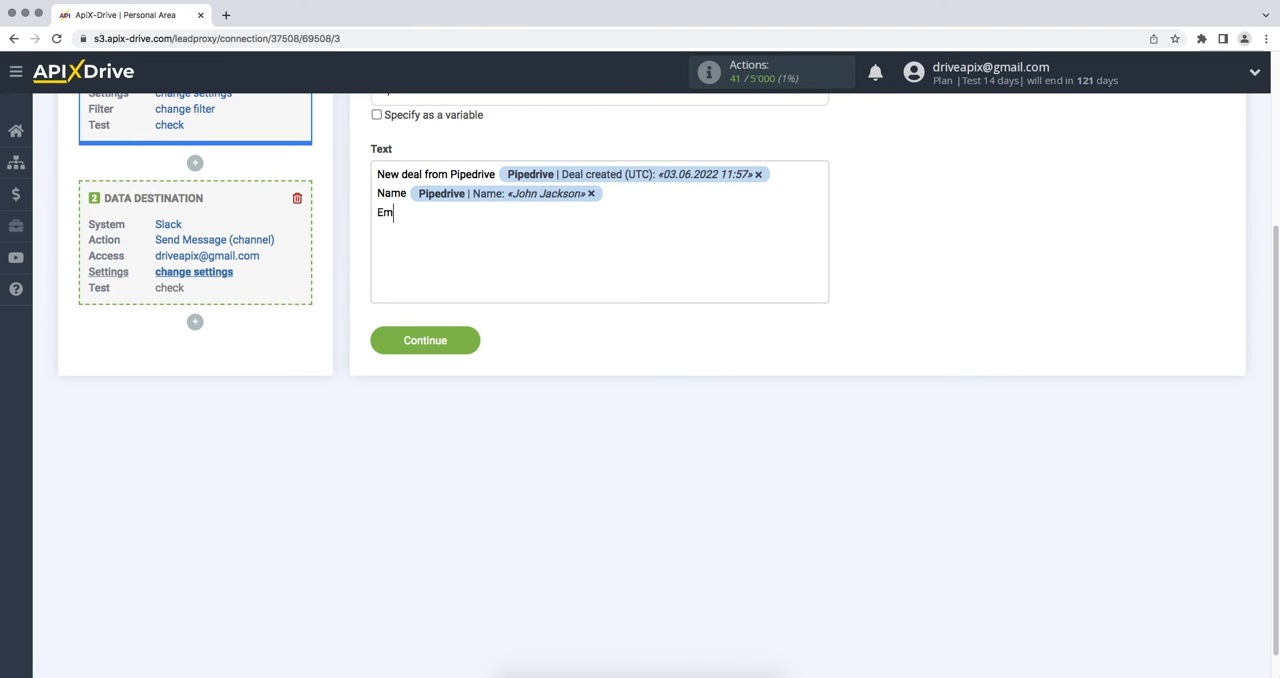
{"action": "type", "text": "ail"}
{"action": "left_click", "coordinate": [514, 210]}
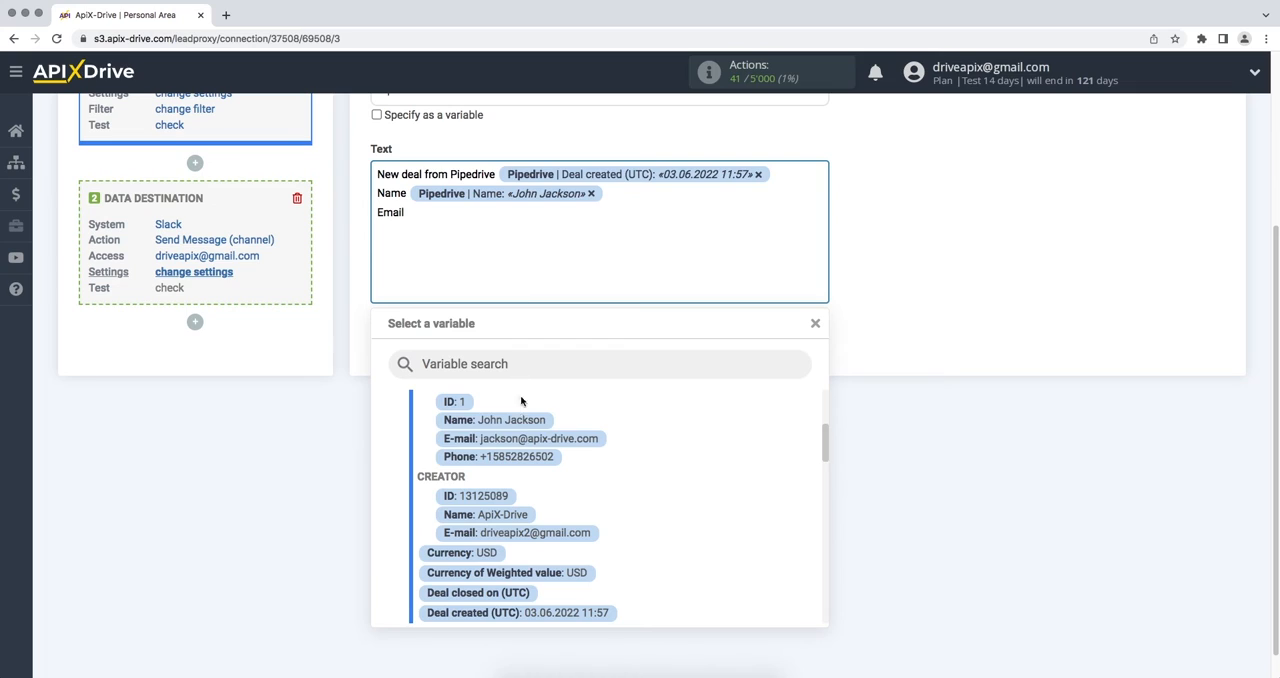
{"action": "left_click", "coordinate": [524, 441]}
- Add a message line labelled "Phone" with the Pipedrive contact person's Phone variable
{"action": "key", "text": "Return"}
{"action": "type", "text": "P"}
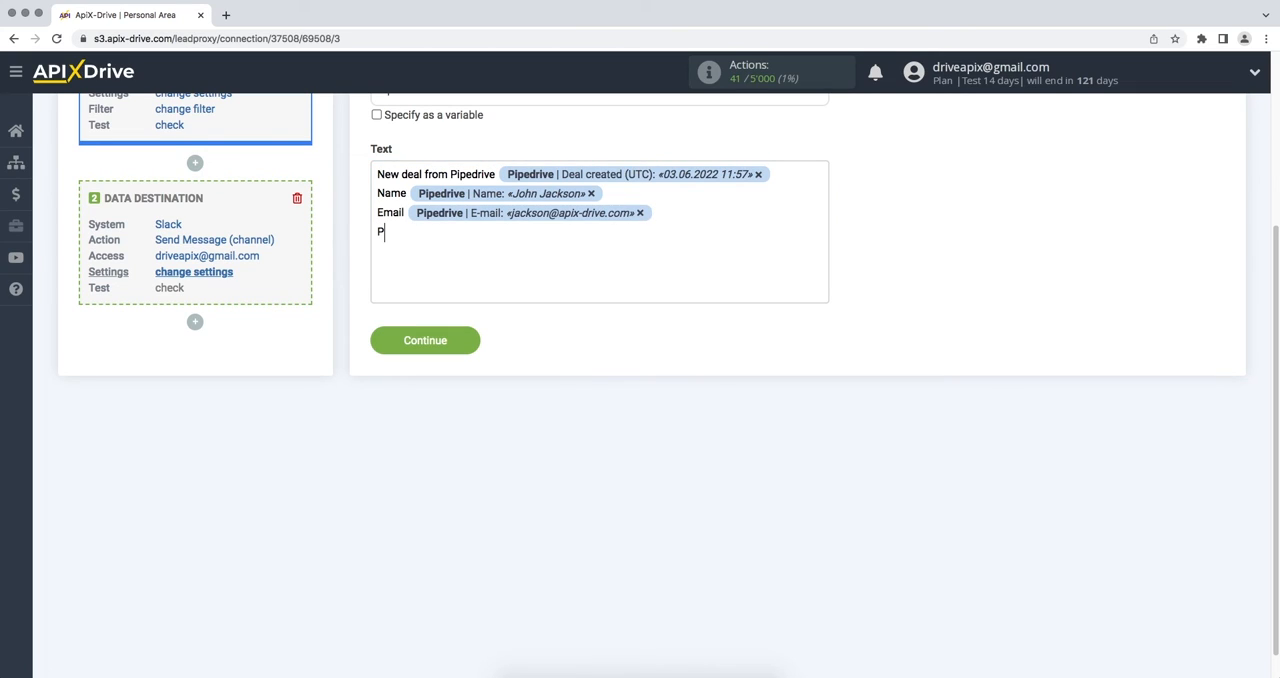
{"action": "type", "text": "hone"}
{"action": "left_click", "coordinate": [500, 234]}
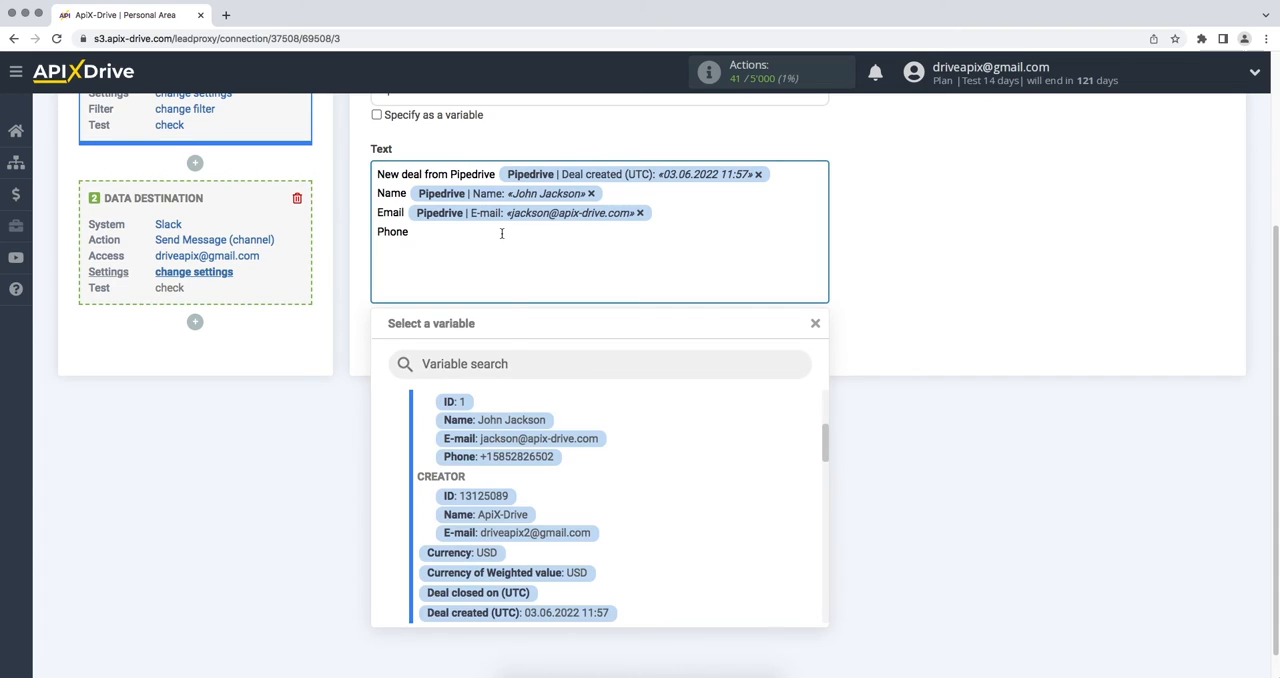
{"action": "left_click", "coordinate": [510, 456]}
- Add a message line labelled "Product" with the Pipedrive product Title variable, and continue to the test stage
{"action": "key", "text": "Return"}
{"action": "type", "text": "Produ"}
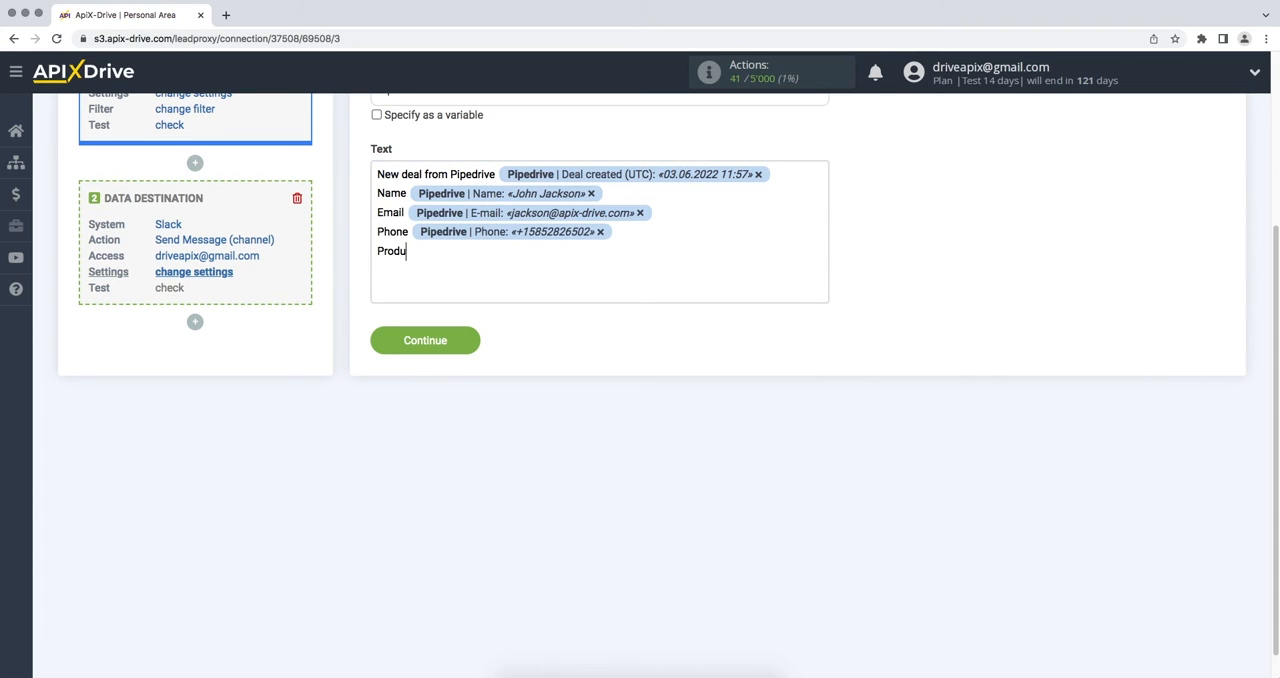
{"action": "type", "text": "ct"}
{"action": "left_click", "coordinate": [486, 251]}
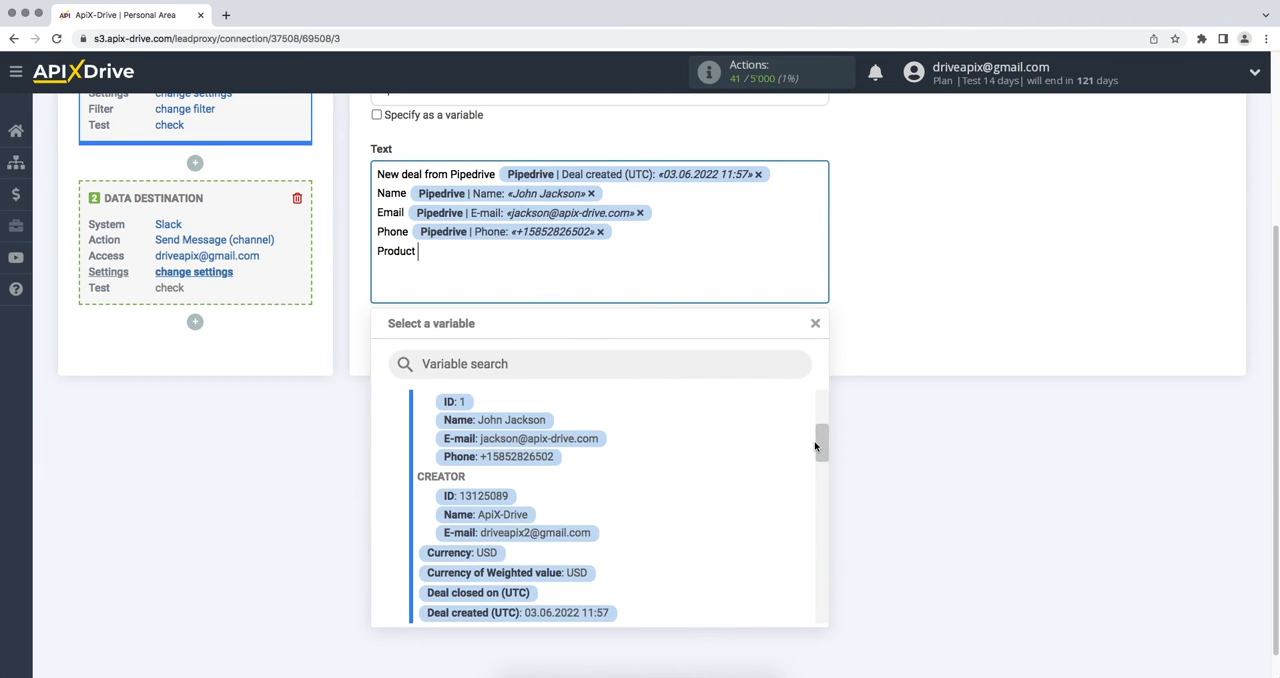
{"action": "left_click_drag", "start_coordinate": [824, 447], "coordinate": [830, 557]}
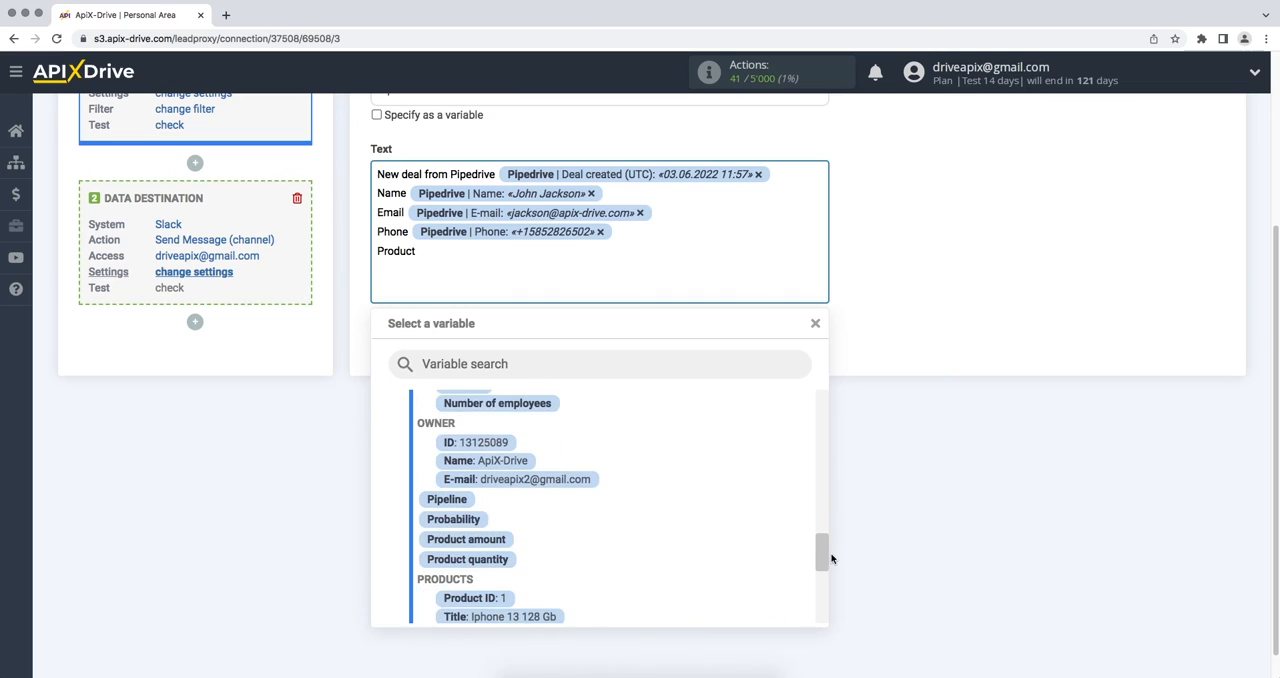
{"action": "left_click", "coordinate": [551, 612]}
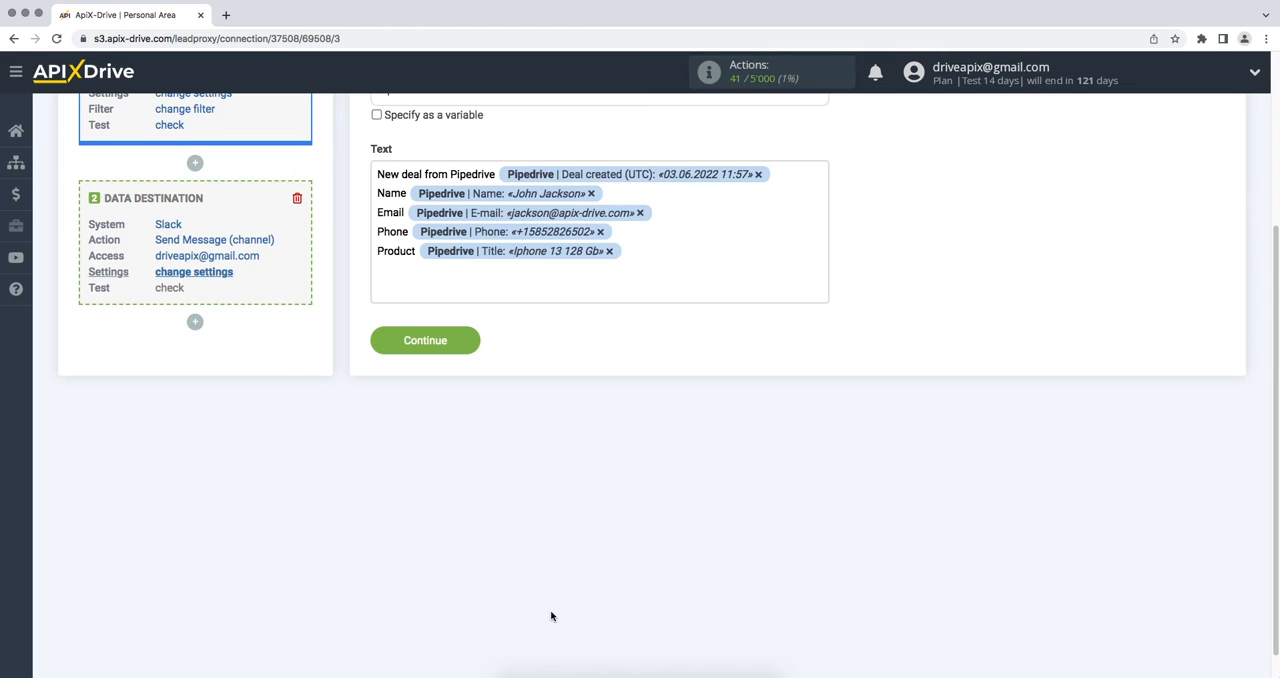
{"action": "left_click", "coordinate": [376, 340]}
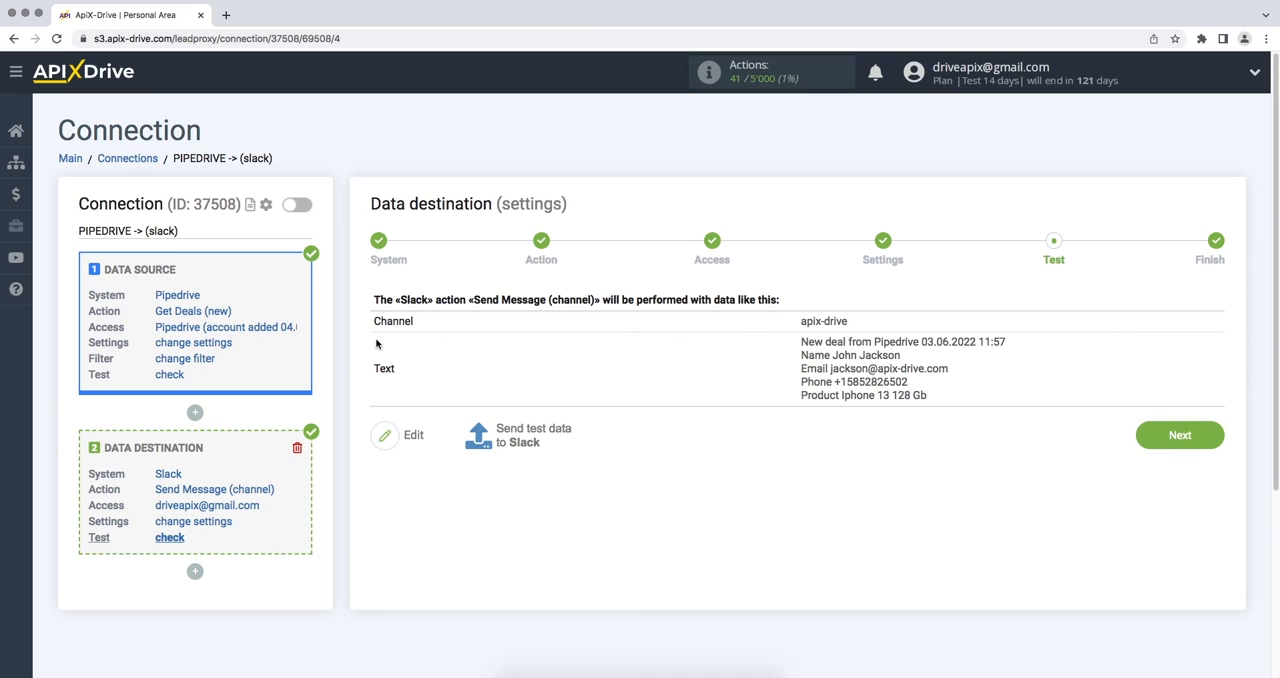
- Send the test data to Slack, then finish the destination setup by enabling automatic updates
{"action": "left_click", "coordinate": [500, 437]}
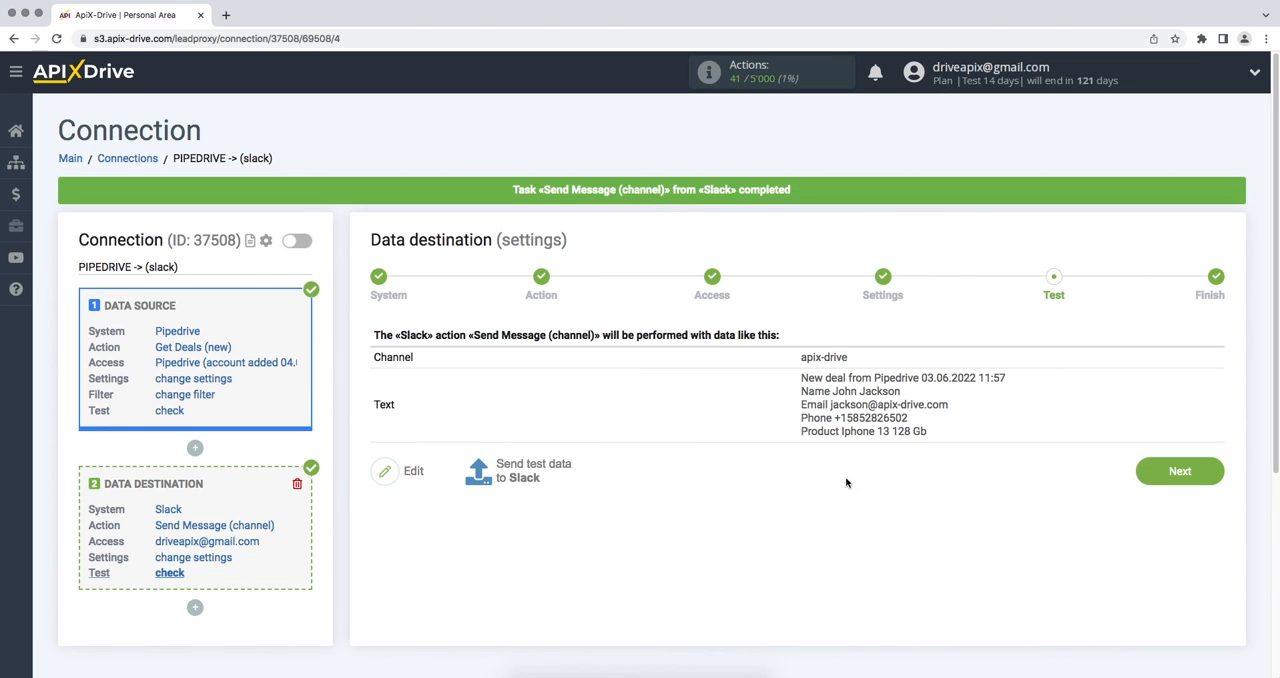
{"action": "left_click", "coordinate": [1141, 478]}
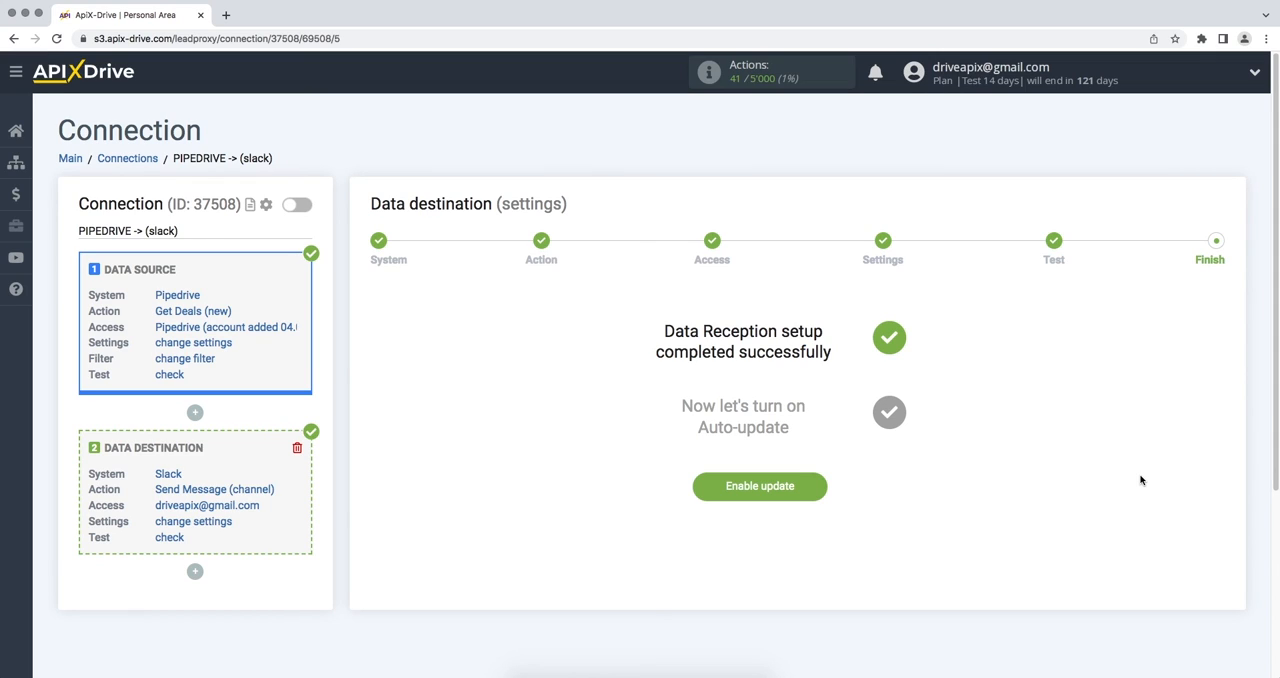
{"action": "left_click", "coordinate": [700, 495]}
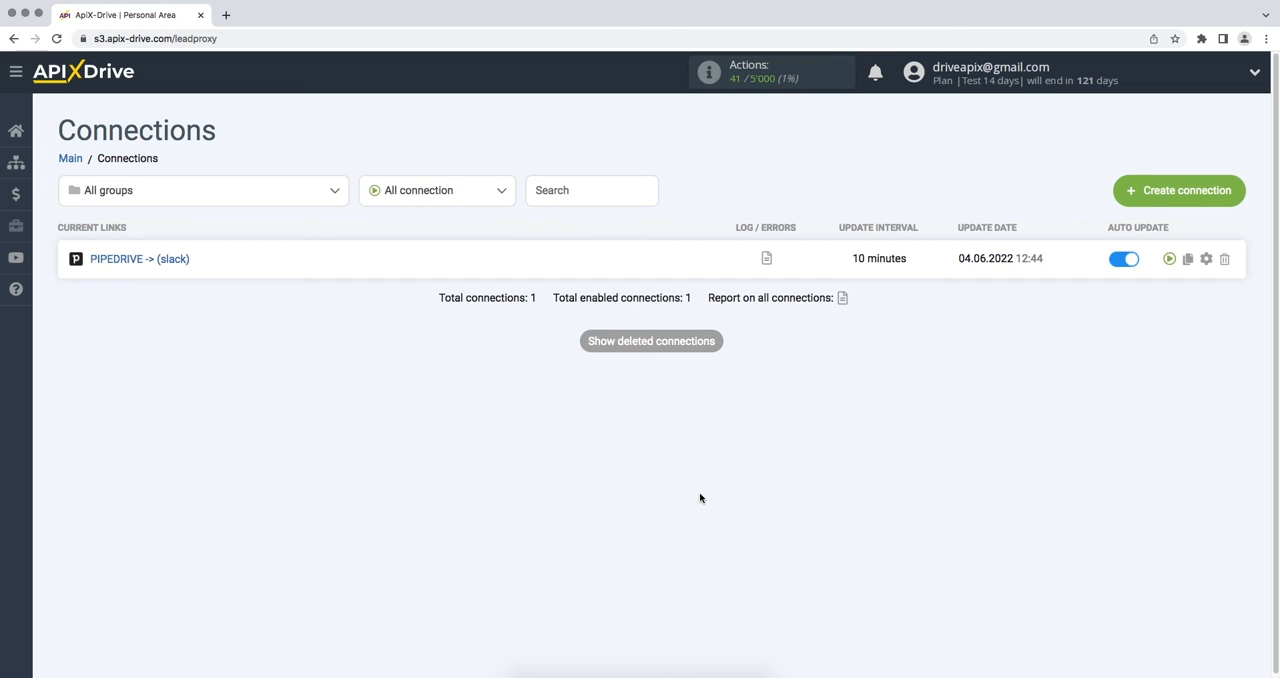
- Set the update interval of the PIPEDRIVE -> (slack) connection to 5 minutes and save the connection setup
{"action": "left_click", "coordinate": [1204, 261]}
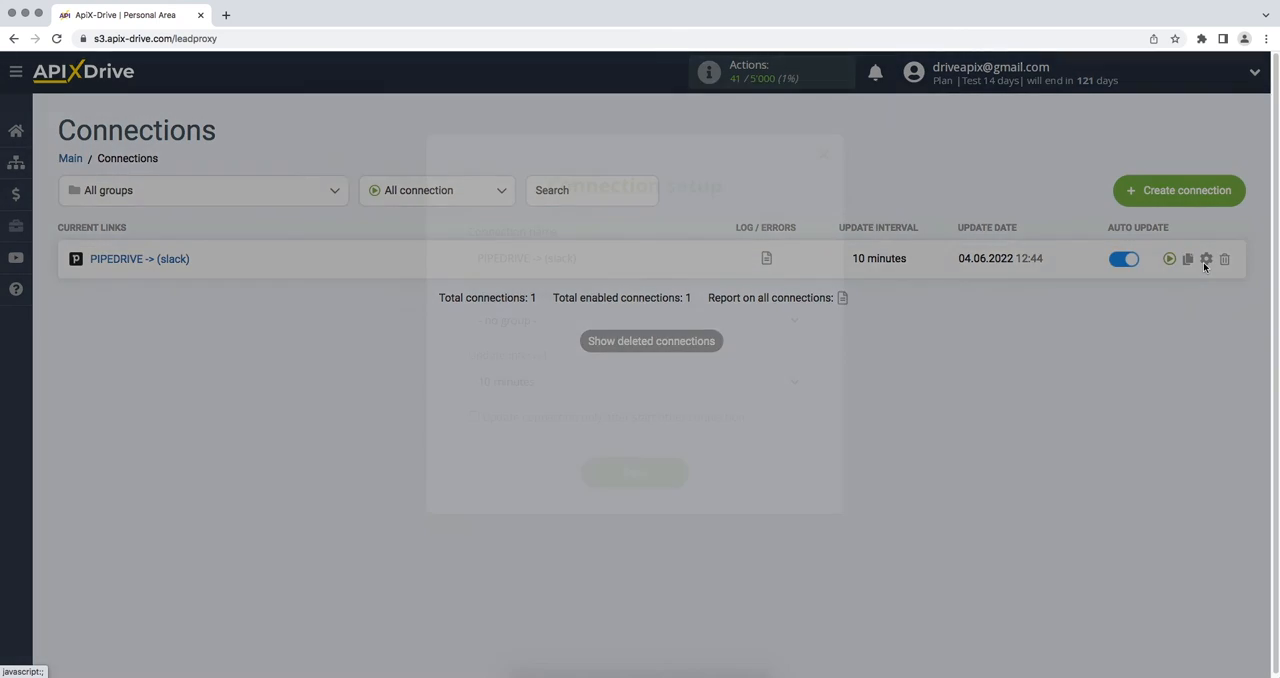
{"action": "left_click", "coordinate": [795, 387]}
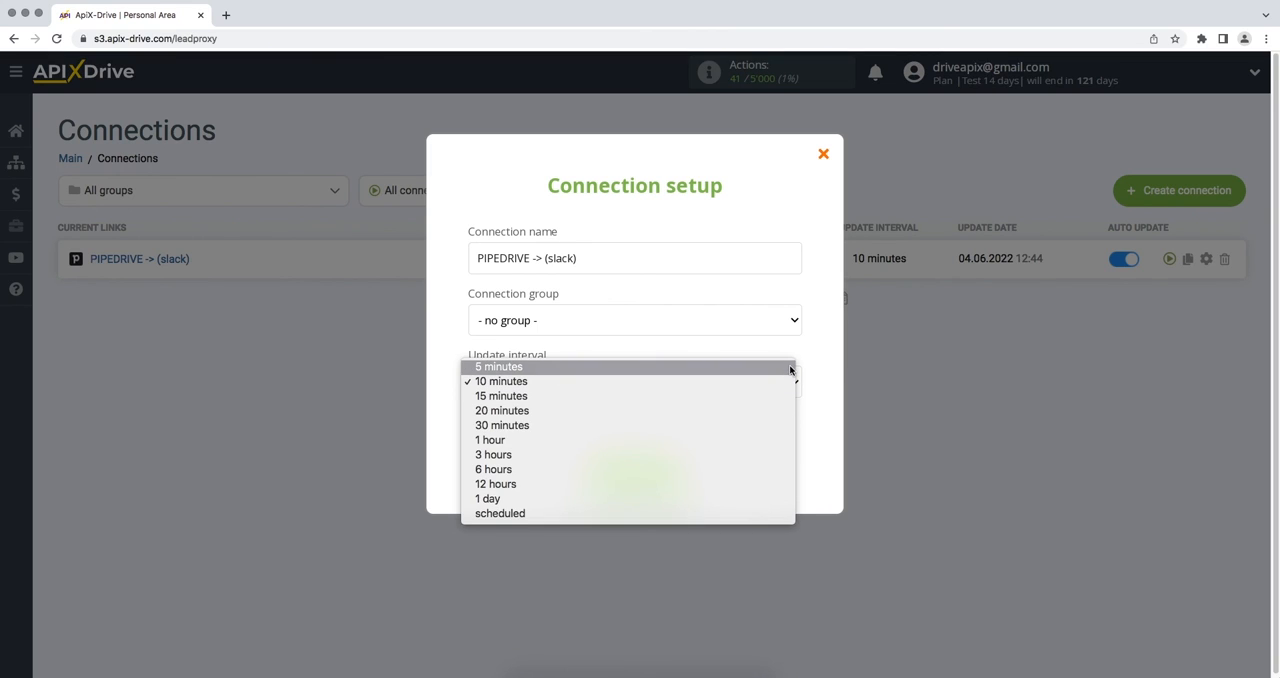
{"action": "left_click", "coordinate": [790, 370]}
{"action": "left_click", "coordinate": [605, 473]}
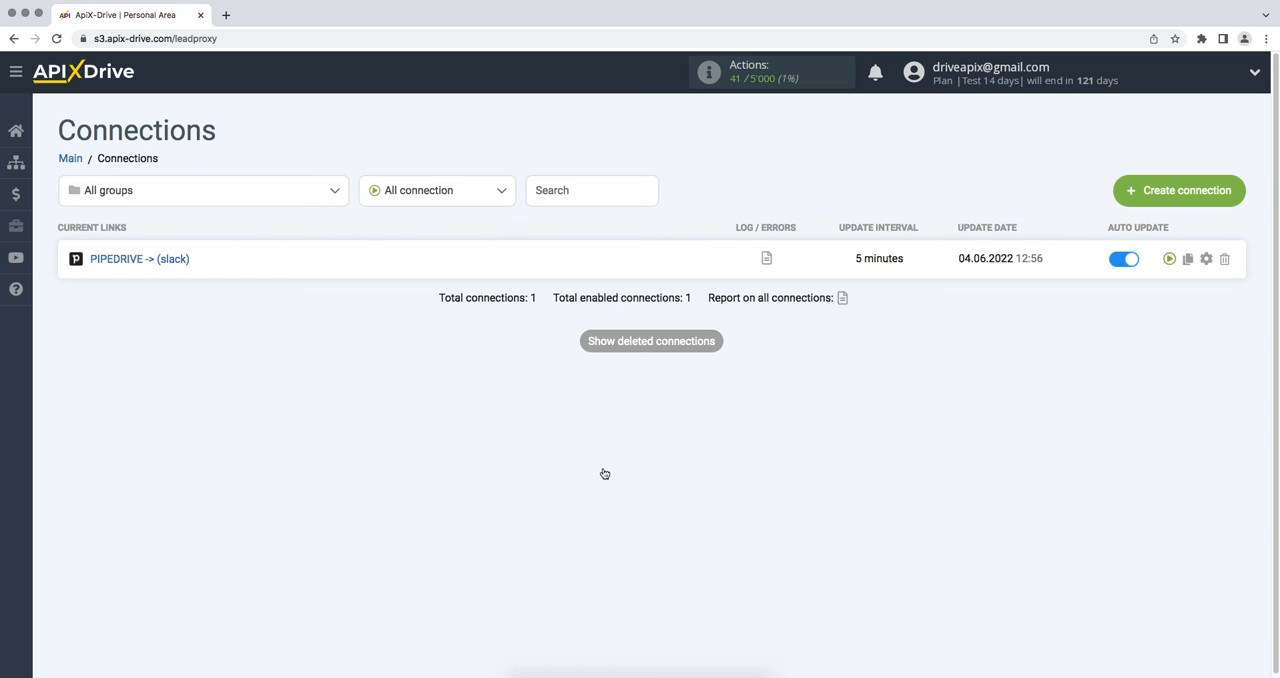